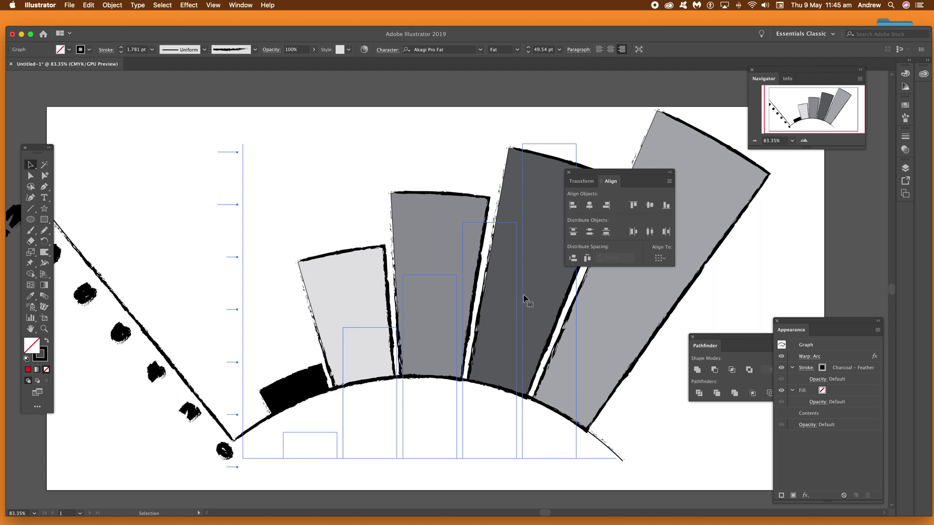
# Delete the existing warped graph from the artboard and choose the Column Graph tool.
pyautogui.press('Delete')
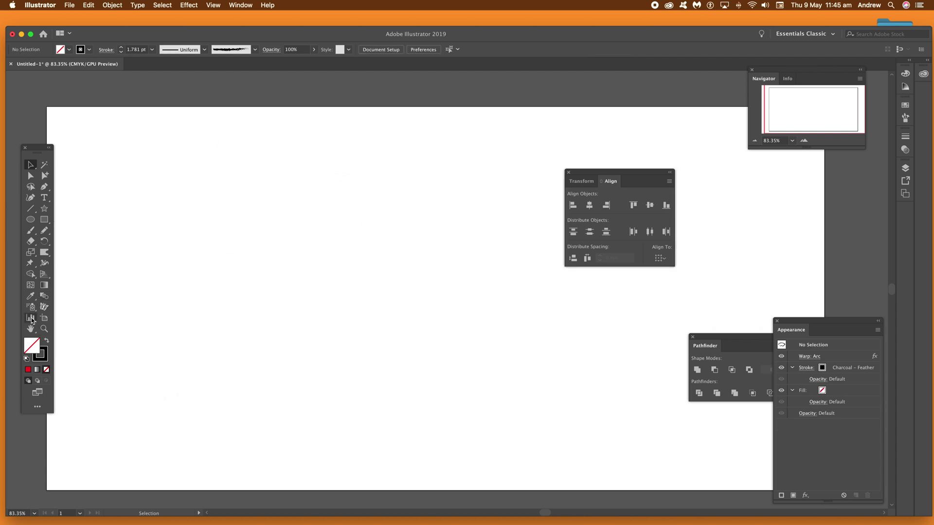
pyautogui.click(31, 319)
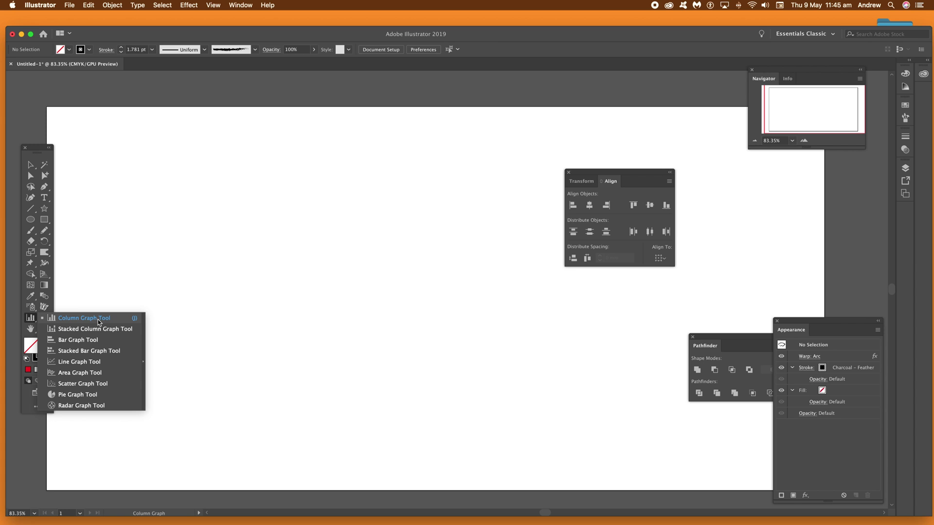
pyautogui.click(98, 319)
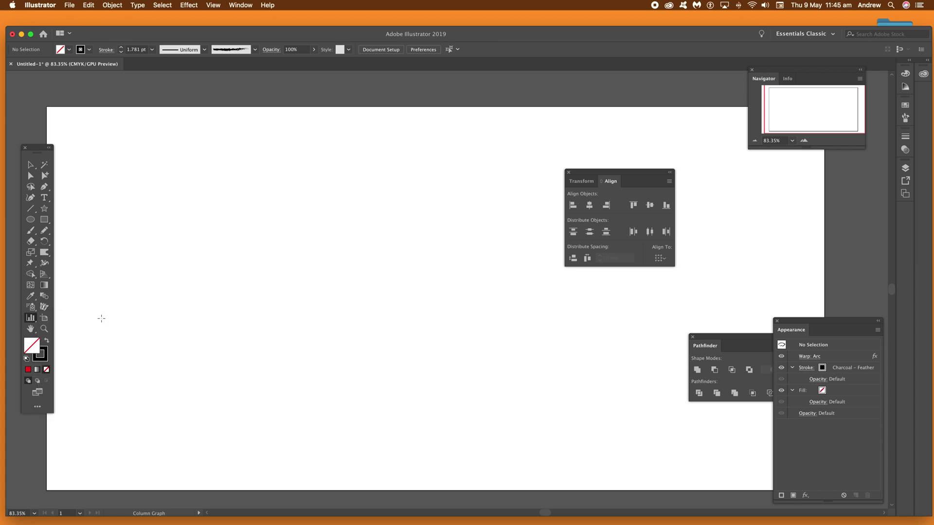
pyautogui.moveTo(203, 206); pyautogui.dragTo(574, 428)
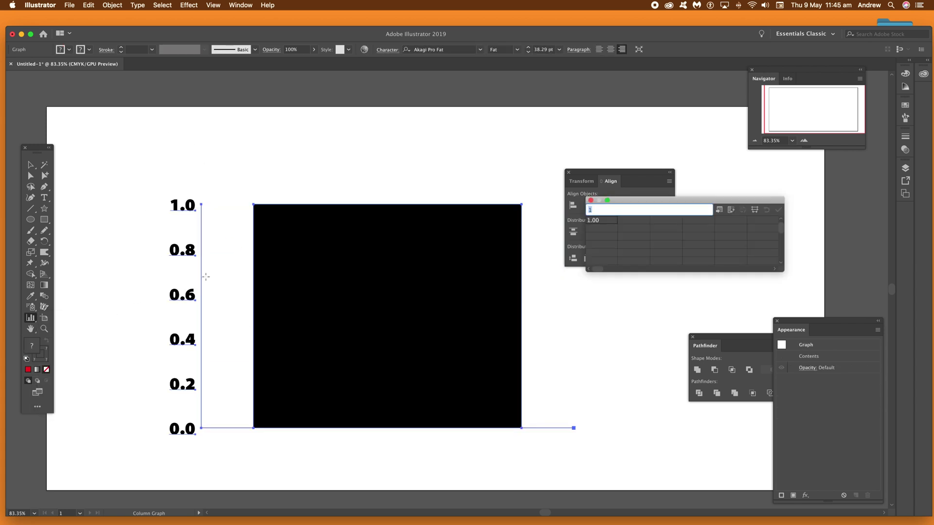
pyautogui.press('BackSpace')
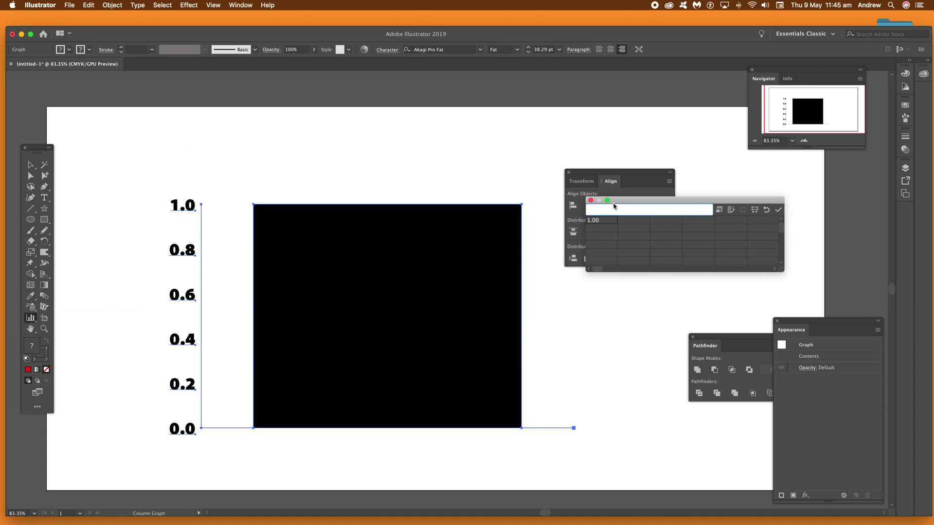
pyautogui.click(590, 200)
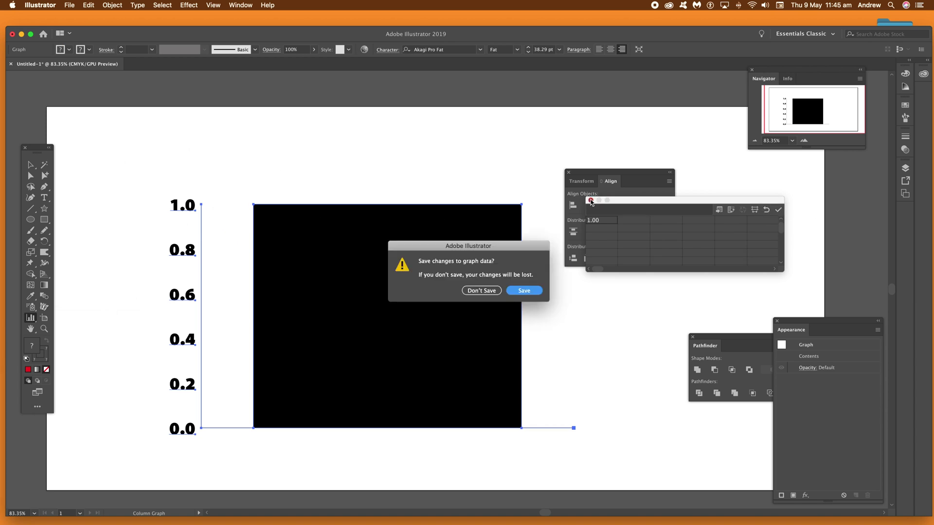
pyautogui.click(523, 290)
pyautogui.press('Delete')
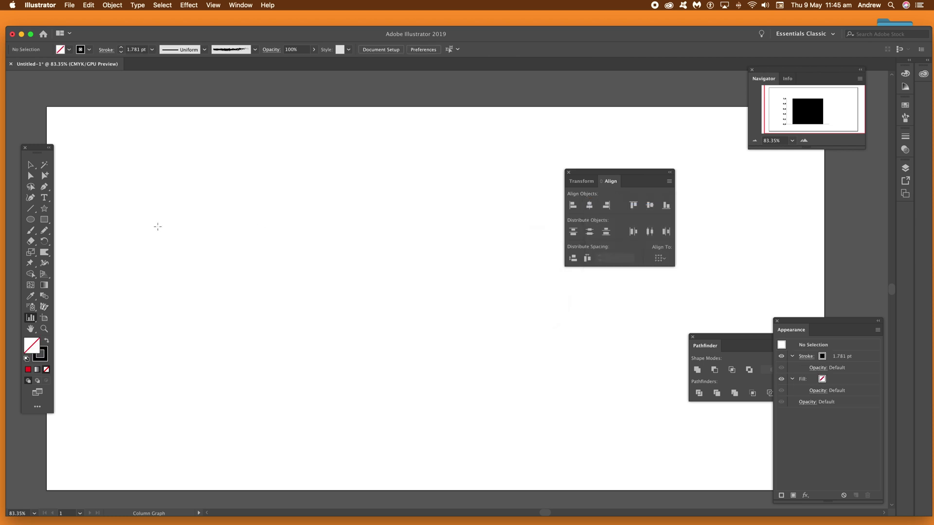
pyautogui.moveTo(125, 200); pyautogui.dragTo(268, 289)
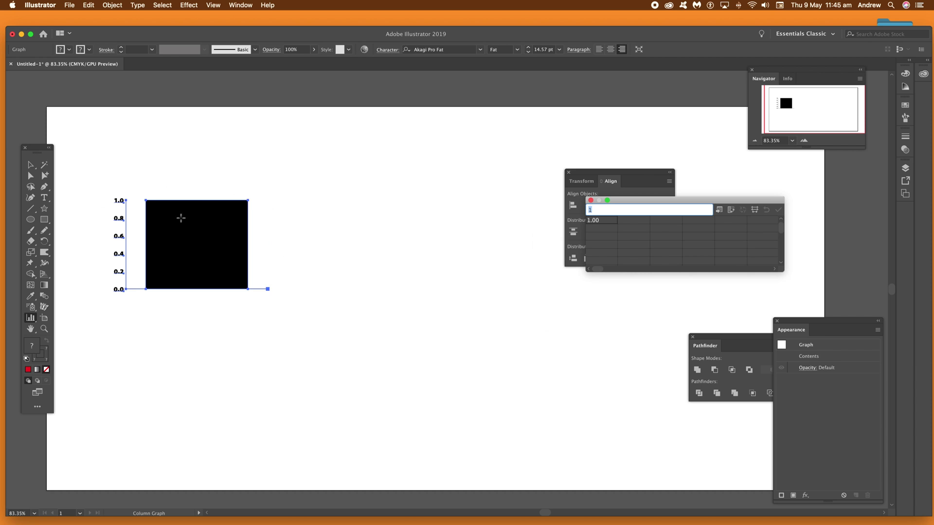
pyautogui.click(591, 200)
pyautogui.press('super+z')
# Draw a large column graph across most of the artboard and set its label font to Skia.
pyautogui.moveTo(99, 149); pyautogui.dragTo(687, 455)
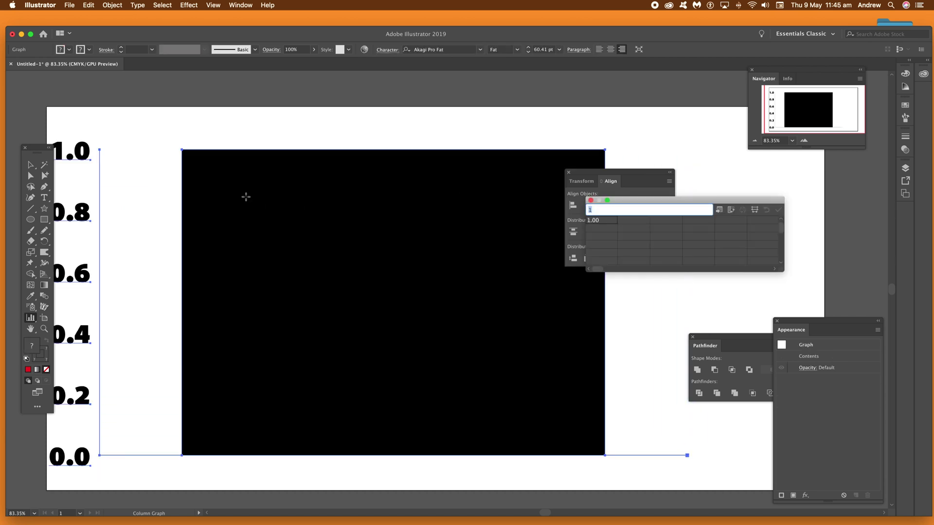
pyautogui.moveTo(28, 150)
pyautogui.mouseDown()
pyautogui.moveTo(7, 150)
pyautogui.moveTo(18, 150)
pyautogui.mouseUp()
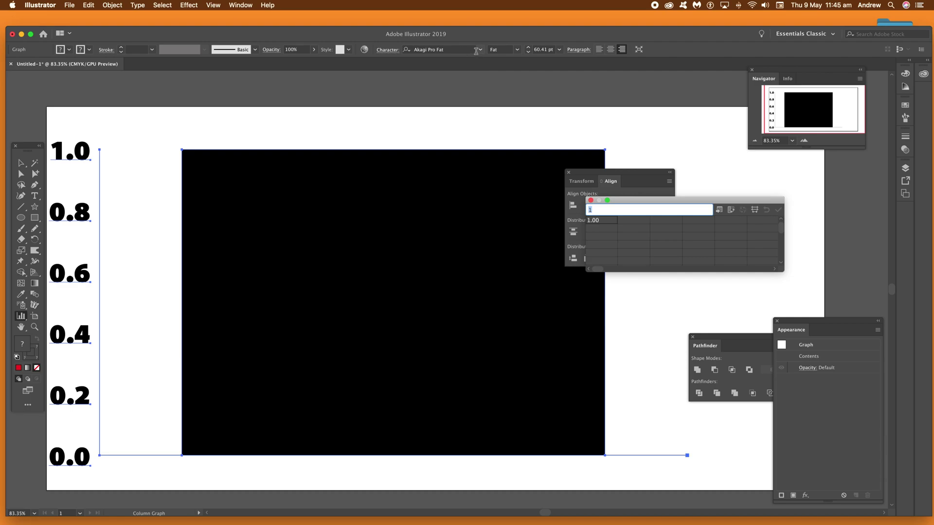
pyautogui.click(479, 49)
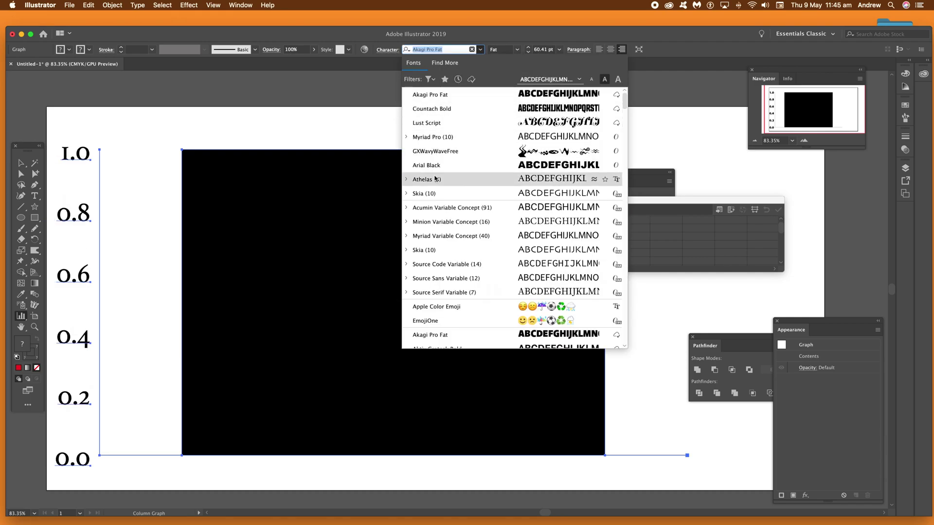
pyautogui.click(442, 254)
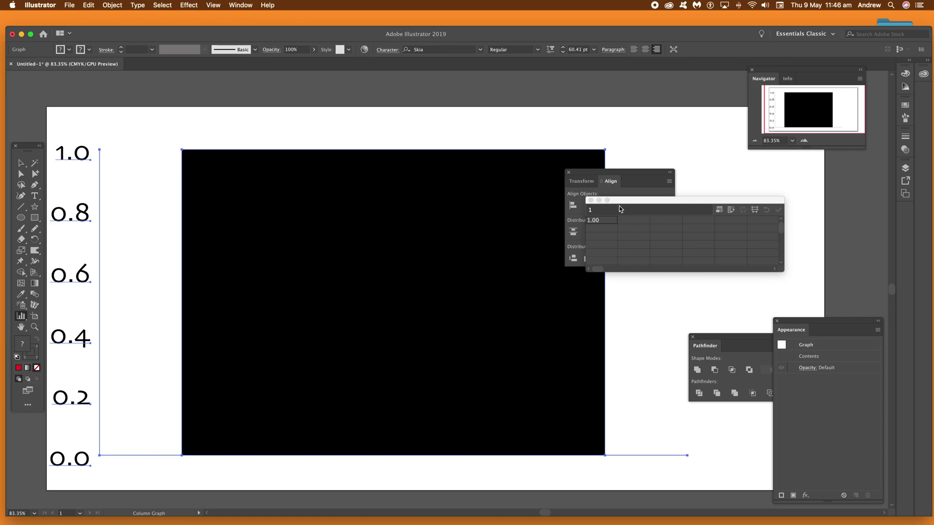
# Enter 5, 7, 10 and 2 in the graph data's first row, following the existing first value.
pyautogui.moveTo(622, 201); pyautogui.dragTo(372, 232)
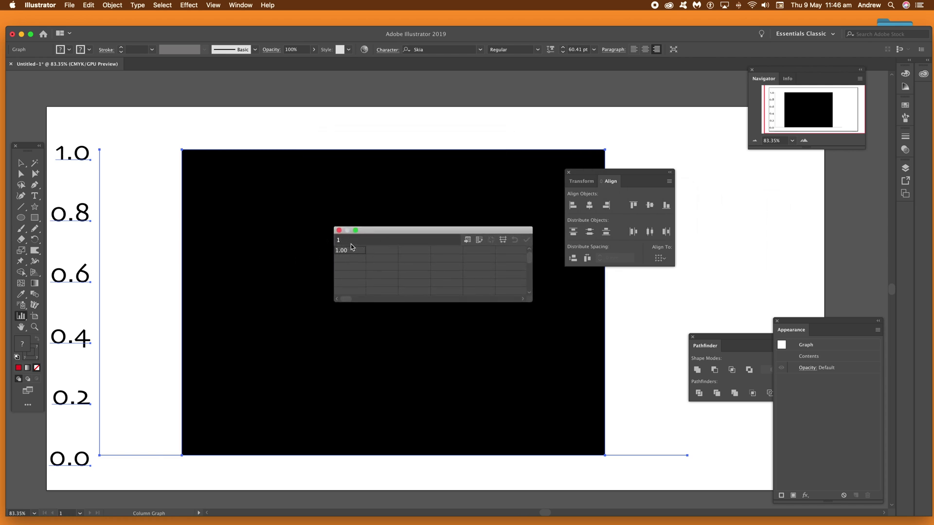
pyautogui.click(378, 249)
pyautogui.write('5')
pyautogui.click(414, 251)
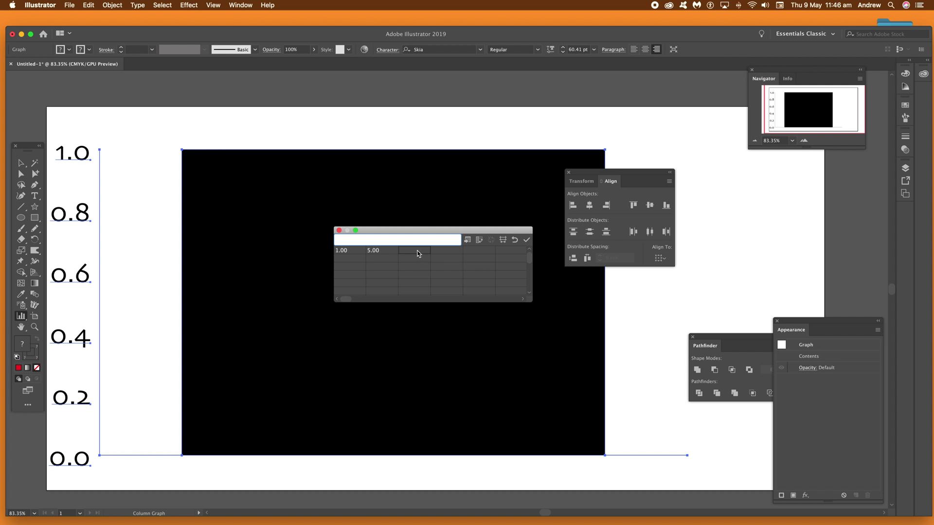
pyautogui.write('7')
pyautogui.click(448, 252)
pyautogui.write('10')
pyautogui.click(476, 251)
pyautogui.write('2')
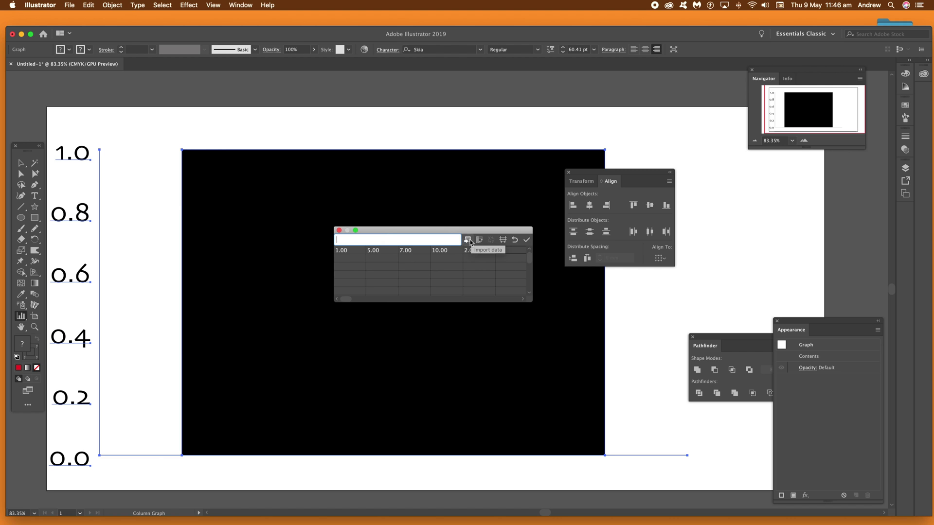
# Set the graph data cell style to 4 decimals and a column width of 3 digits.
pyautogui.click(503, 241)
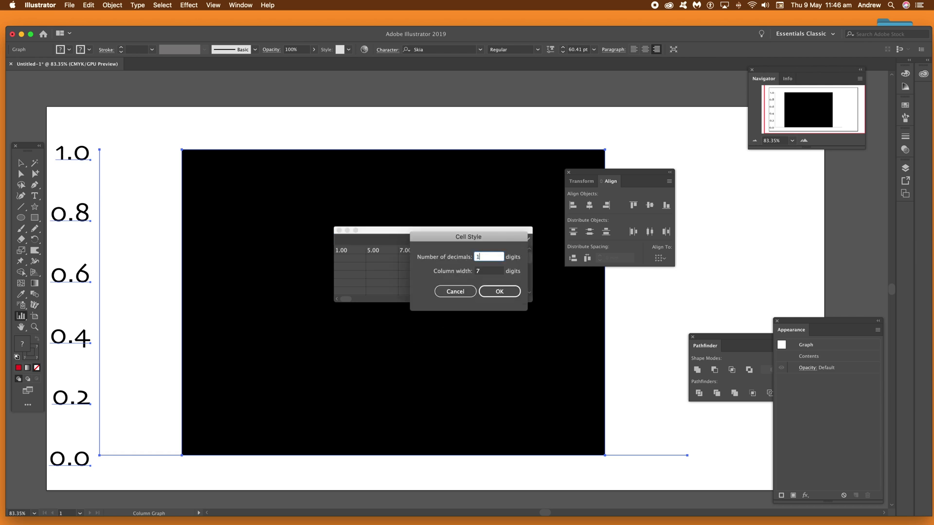
pyautogui.click(504, 289)
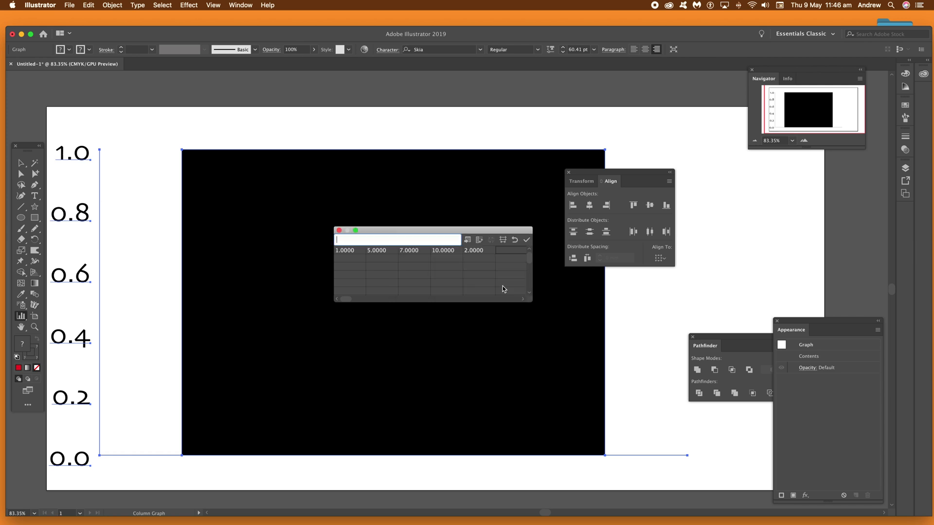
pyautogui.click(503, 240)
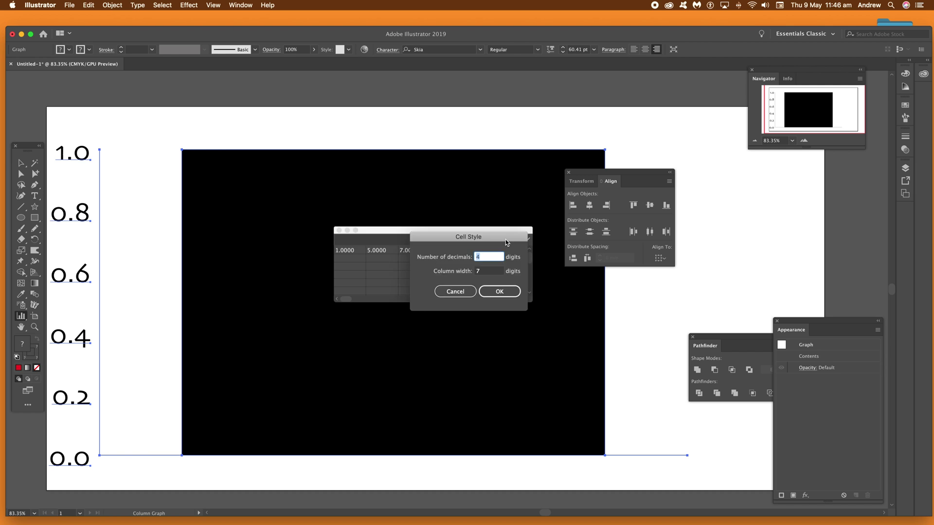
pyautogui.click(483, 270)
pyautogui.write('3')
pyautogui.click(501, 291)
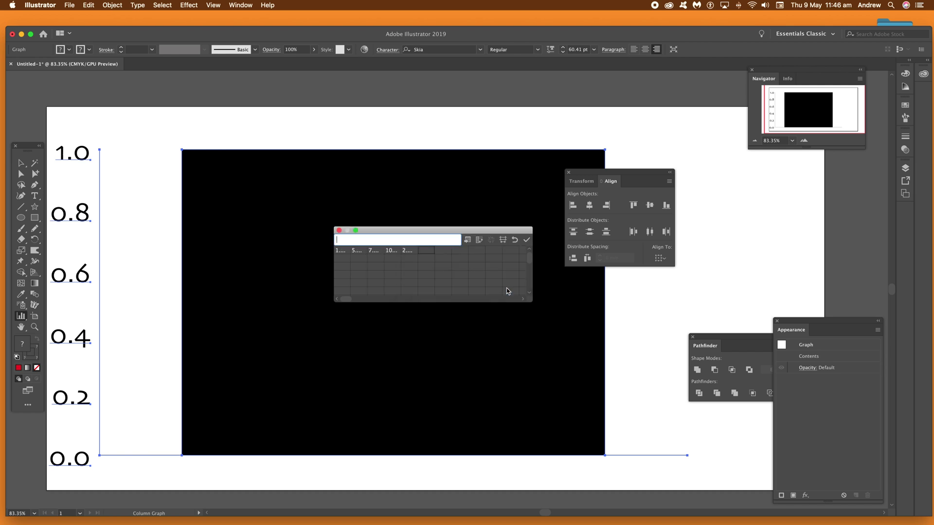
# Restore the graph data cell style to 2 decimals and a column width of 7 digits.
pyautogui.click(502, 243)
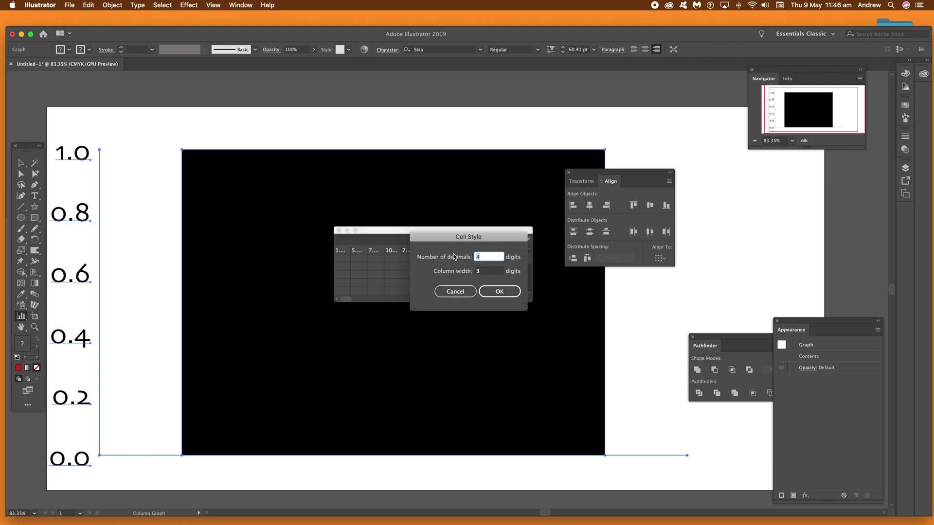
pyautogui.write('2')
pyautogui.press('Tab')
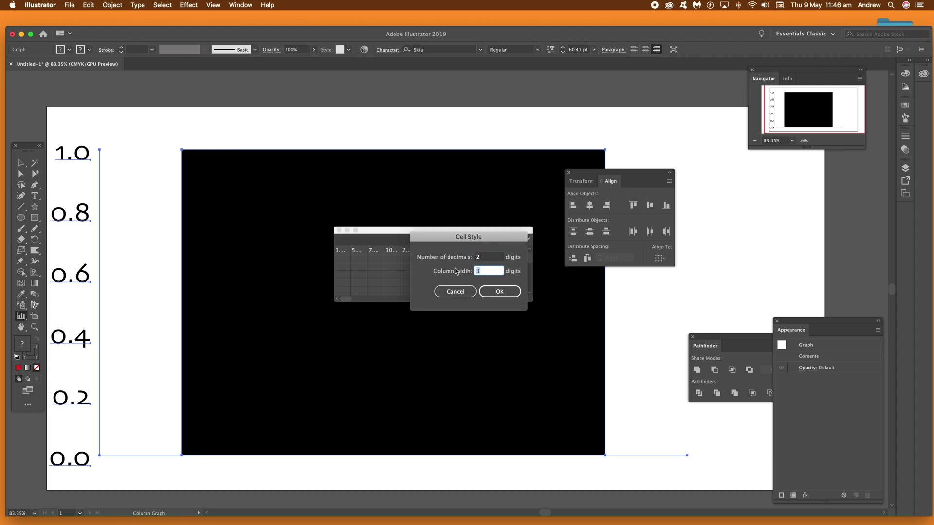
pyautogui.click(504, 291)
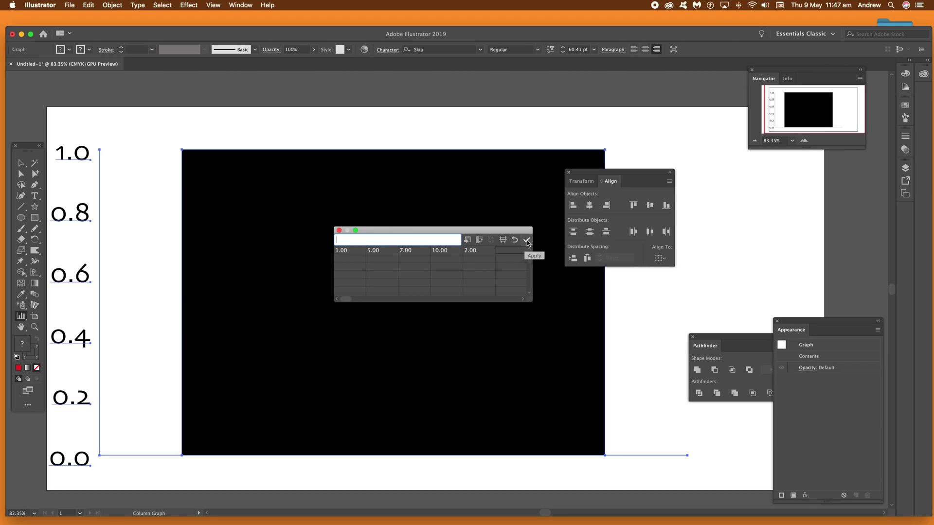
# Apply the entered data to the column graph and close the data window.
pyautogui.click(527, 240)
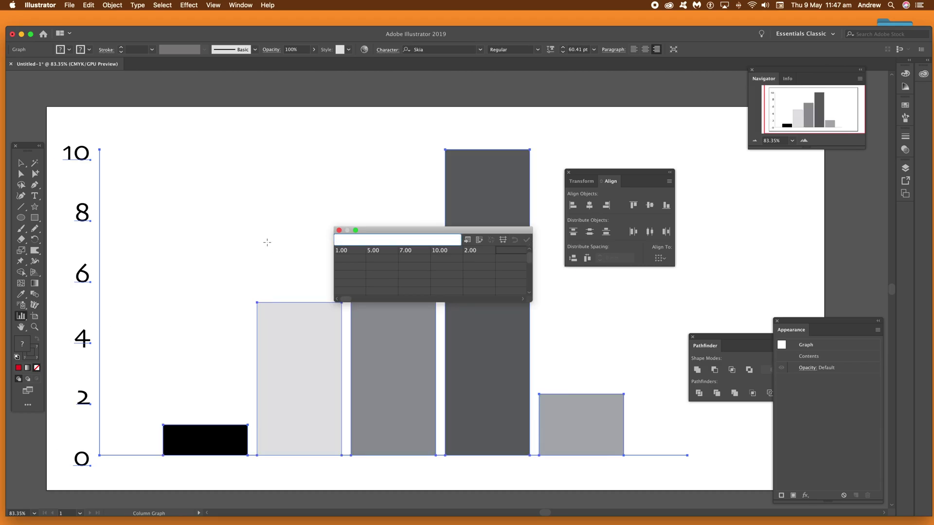
pyautogui.moveTo(353, 231); pyautogui.dragTo(567, 129)
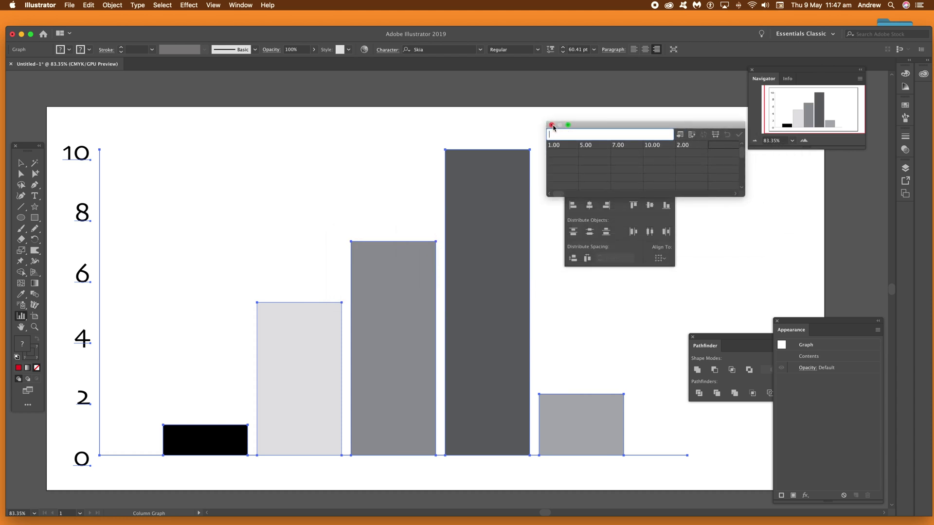
pyautogui.click(552, 125)
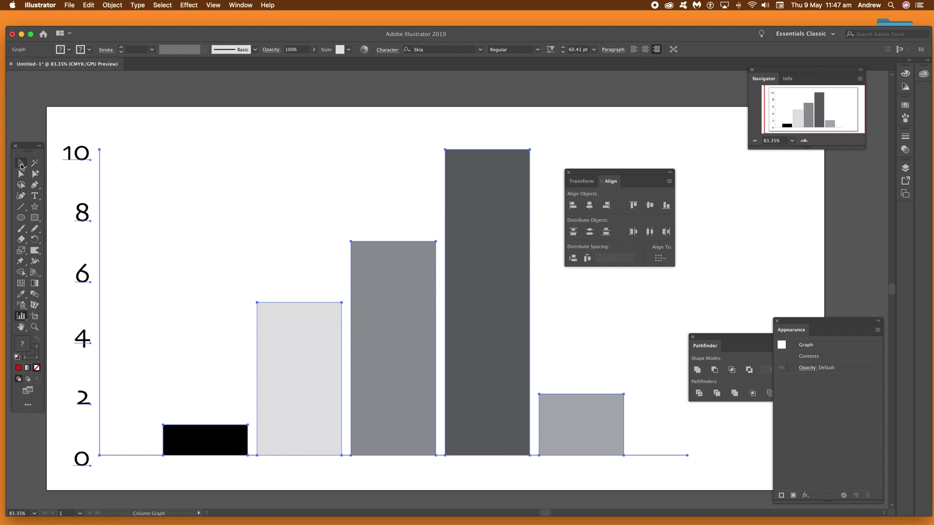
# Reopen the selected graph's data, change the first value to 4 and apply it.
pyautogui.click(21, 316)
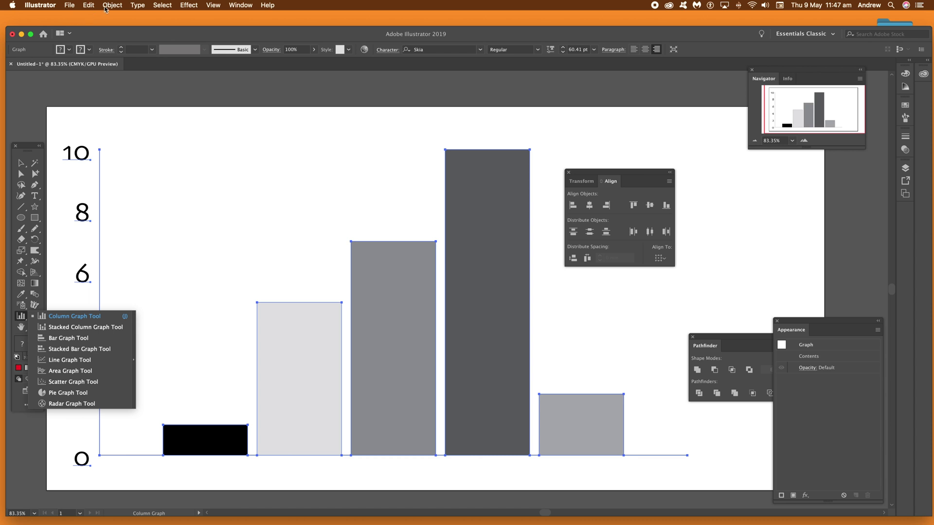
pyautogui.click(112, 5)
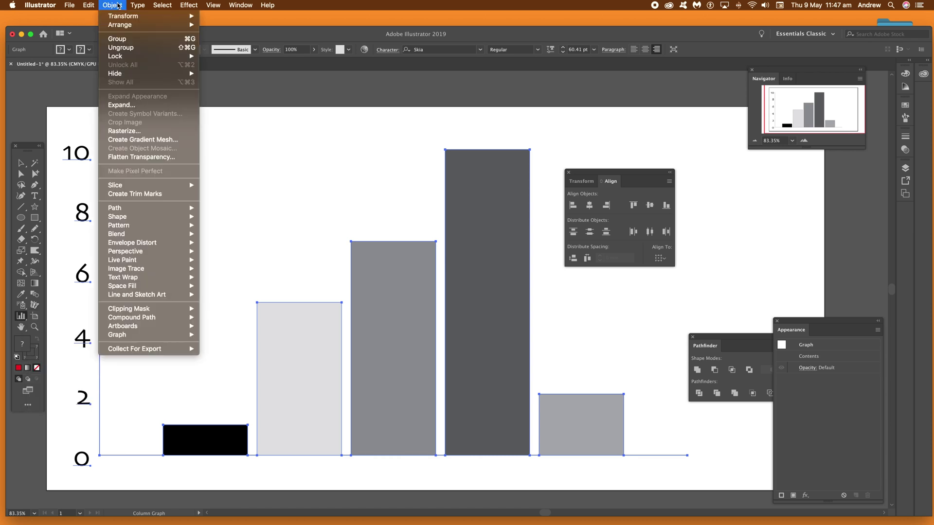
pyautogui.moveTo(118, 335)
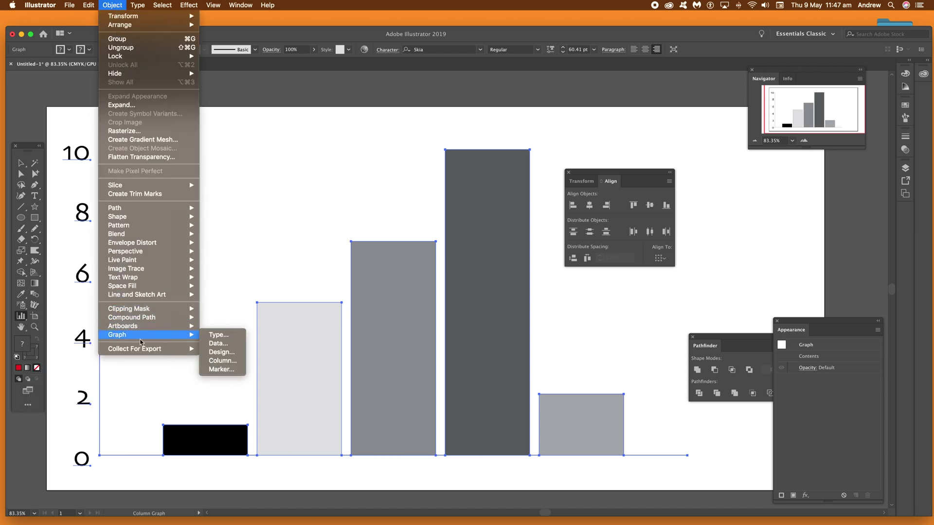
pyautogui.click(218, 344)
pyautogui.moveTo(592, 127); pyautogui.dragTo(462, 294)
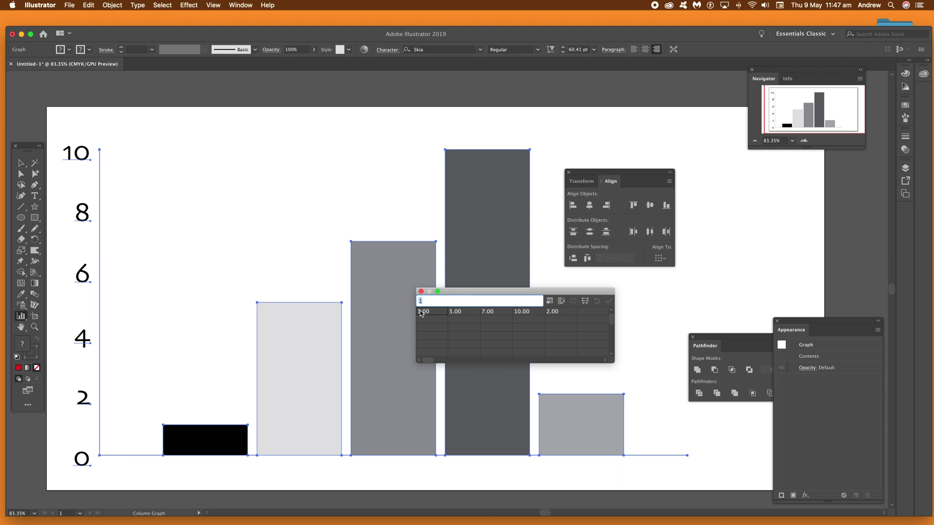
pyautogui.write('4')
pyautogui.click(608, 302)
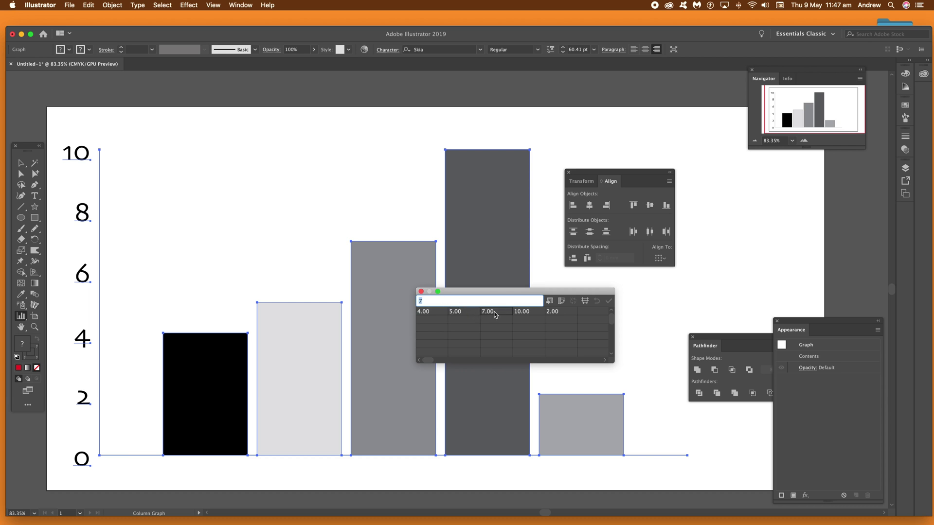
# Set the third graph value to 9, apply it and close the data window.
pyautogui.write('9')
pyautogui.click(609, 302)
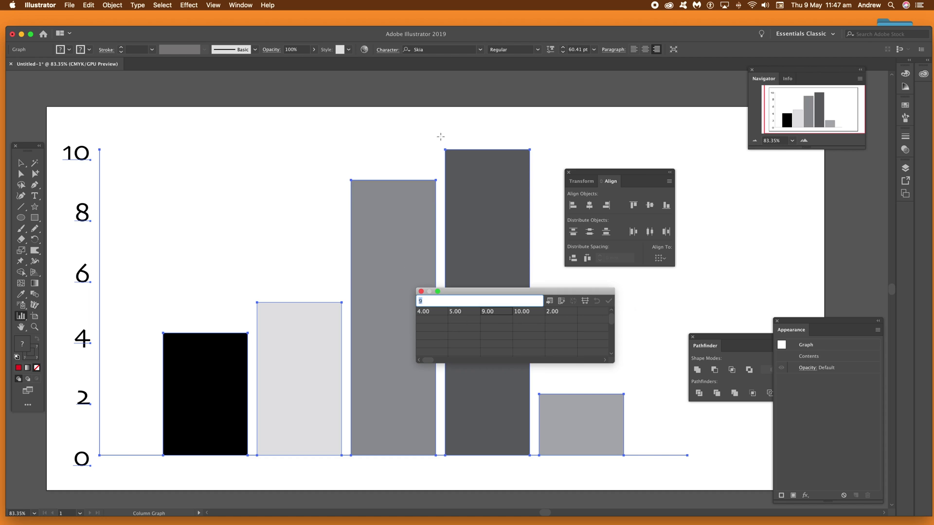
pyautogui.click(421, 292)
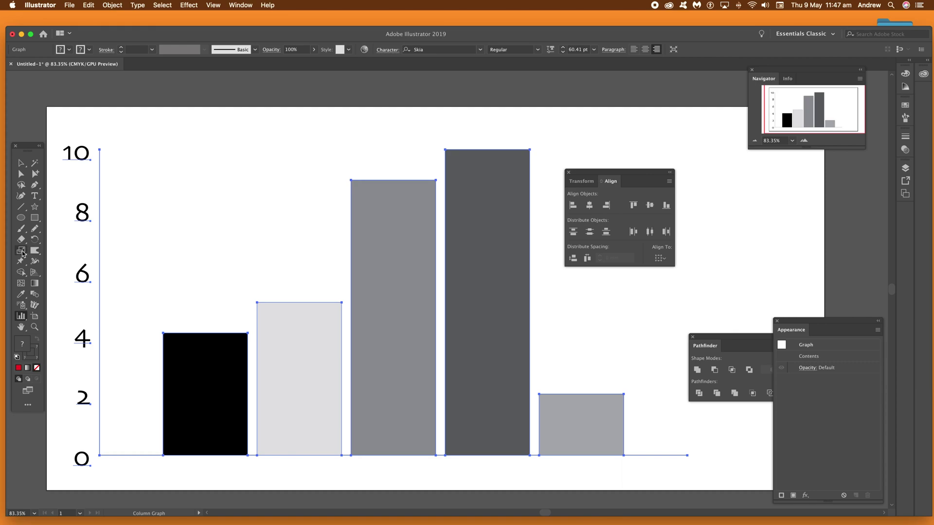
# Scale the whole column graph down around its centre, then shear it so the columns lean to the left.
pyautogui.click(22, 252)
pyautogui.moveTo(463, 335); pyautogui.dragTo(443, 337)
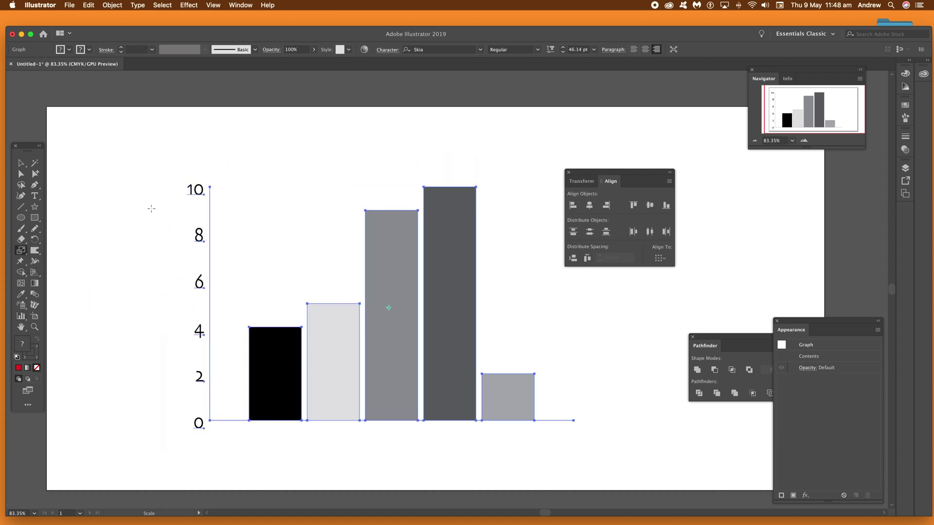
pyautogui.click(22, 252)
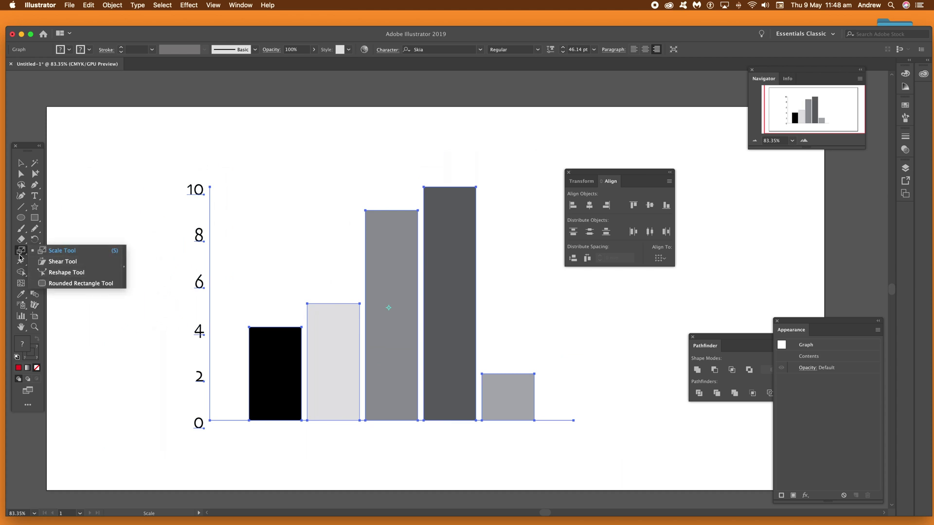
pyautogui.click(62, 261)
pyautogui.moveTo(214, 188); pyautogui.dragTo(203, 187)
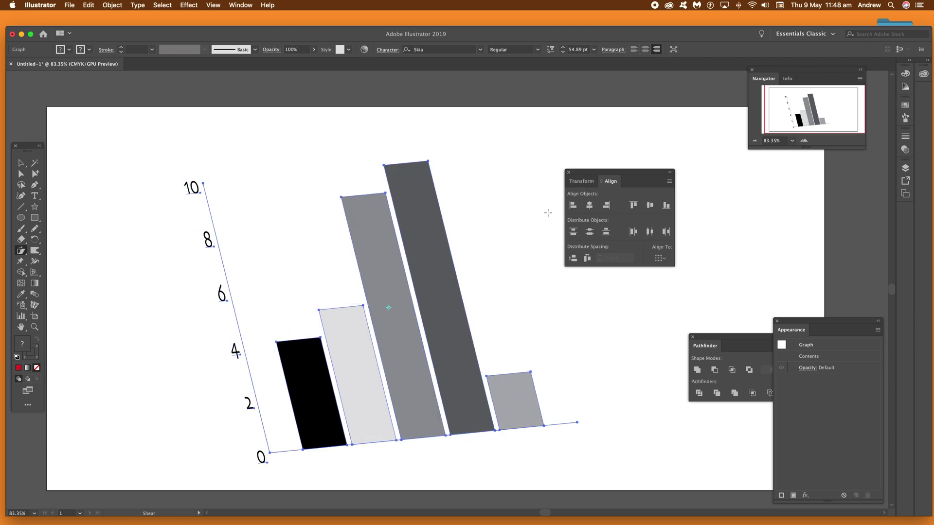
# Undo the graph's shear and switch to the Selection tool.
pyautogui.press('super+z')
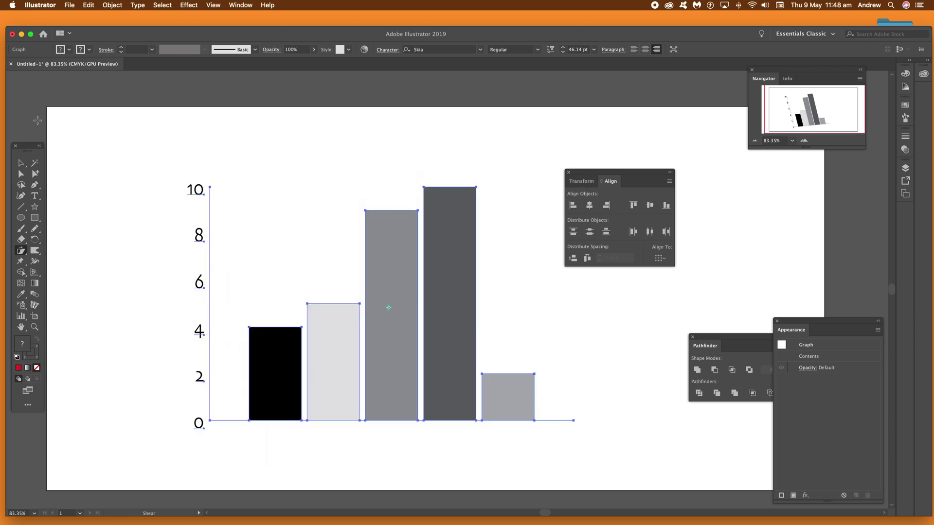
pyautogui.click(21, 166)
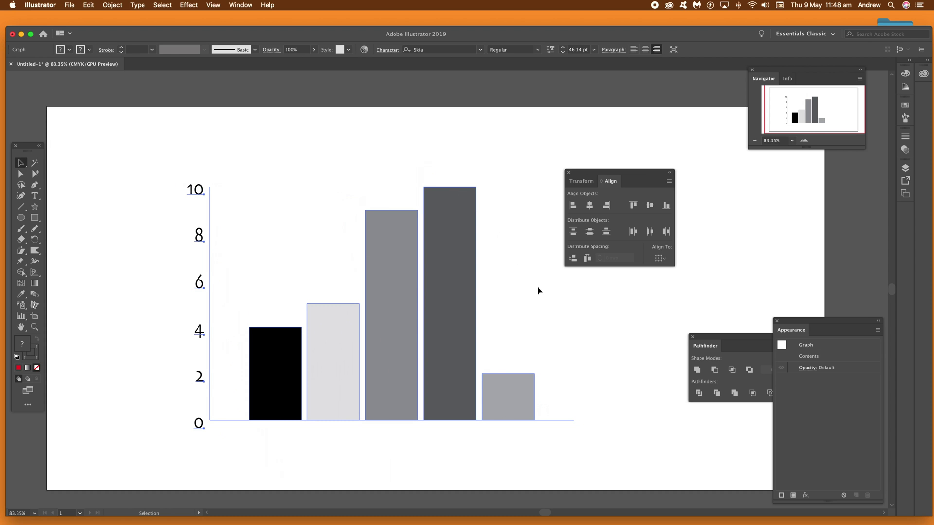
# Rotate the whole graph by 45 degrees and undo the rotation.
pyautogui.click(112, 6)
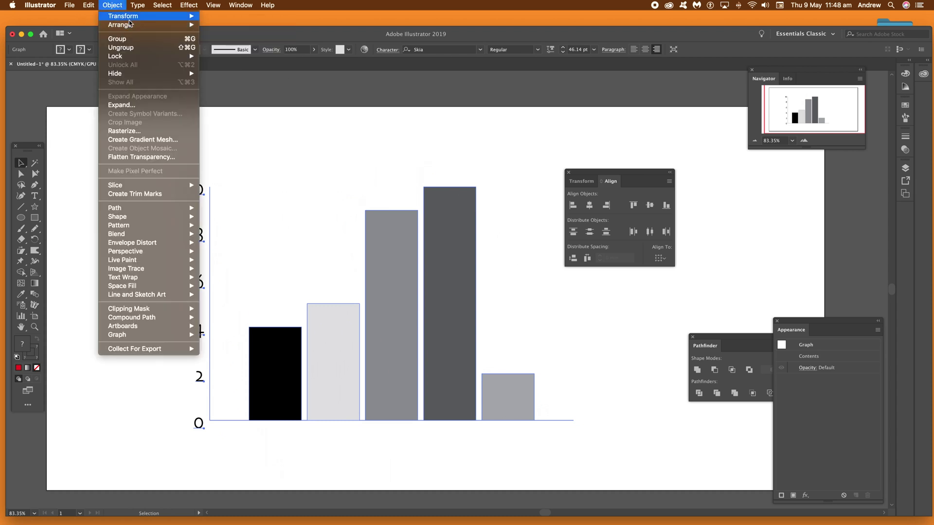
pyautogui.moveTo(129, 16)
pyautogui.click(221, 42)
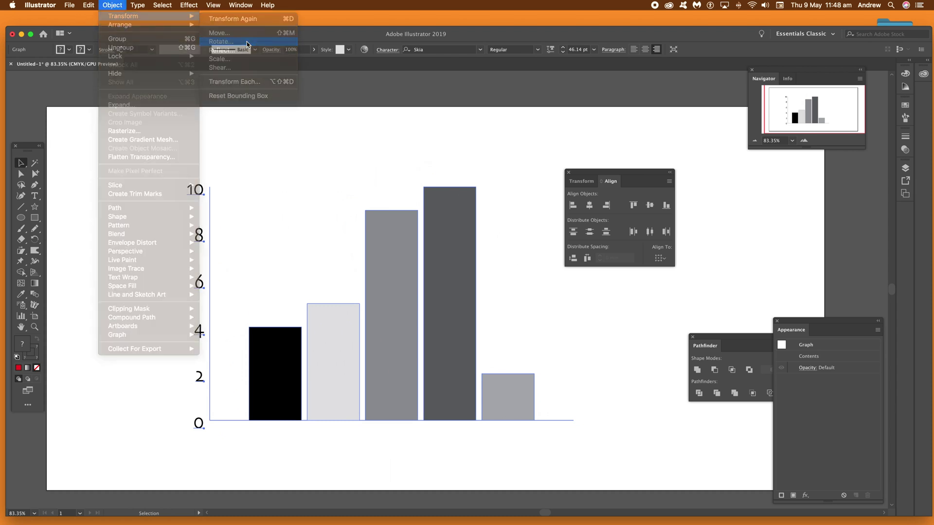
pyautogui.write('45')
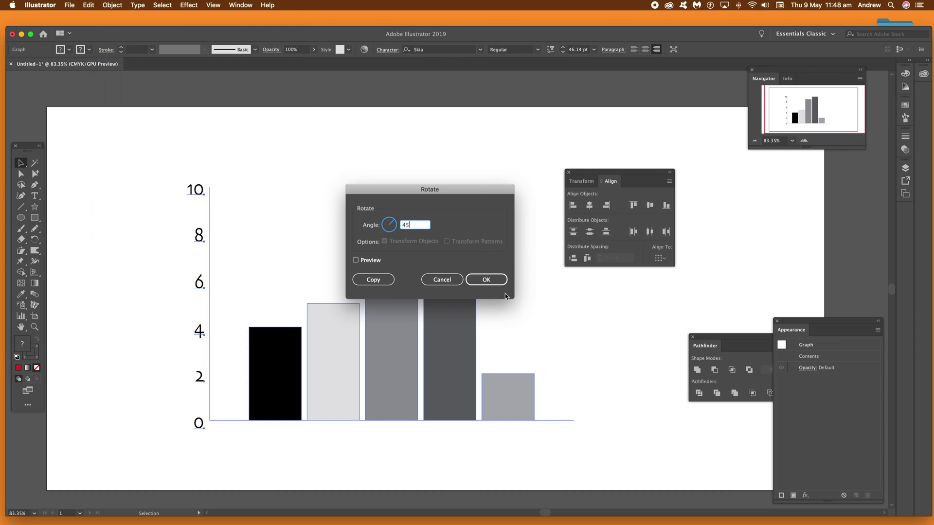
pyautogui.click(486, 279)
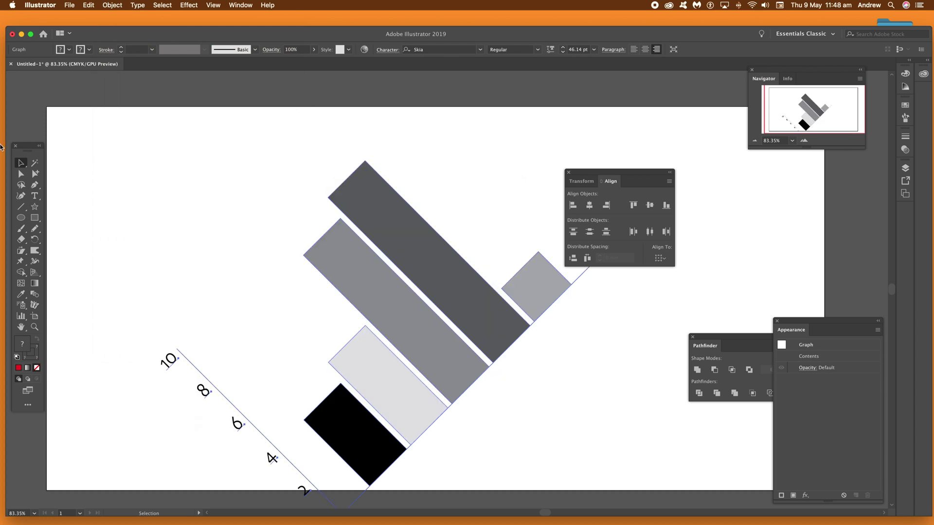
pyautogui.click(89, 6)
pyautogui.click(104, 15)
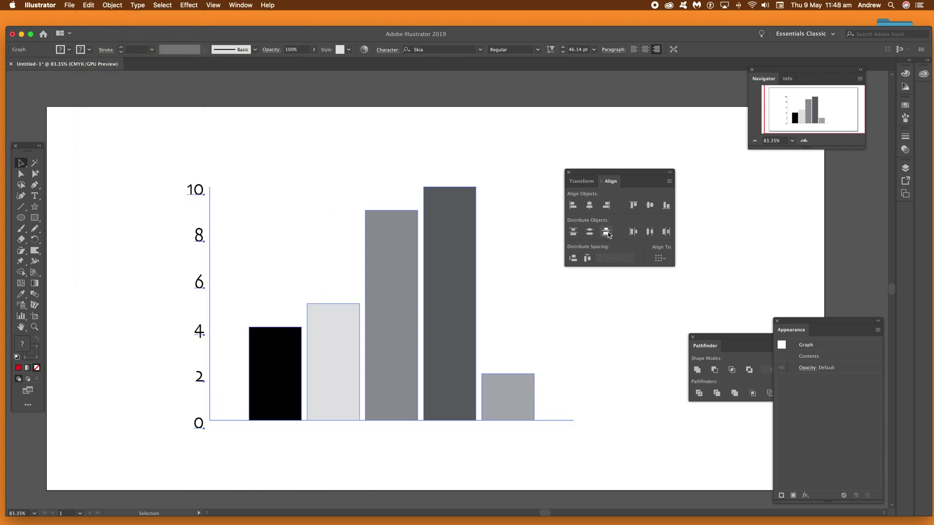
# Move the Align panel clear of the graph and bring the Appearance panel beside the columns.
pyautogui.moveTo(598, 174); pyautogui.dragTo(667, 171)
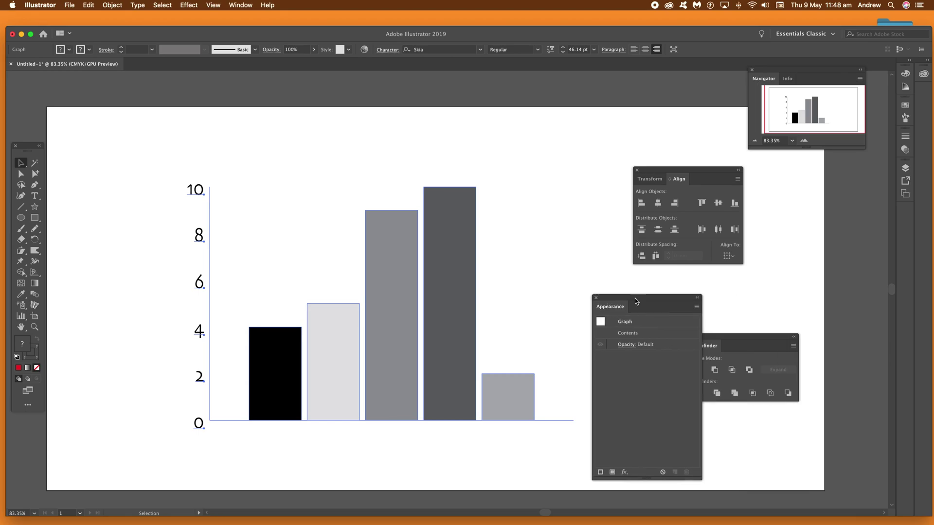
pyautogui.moveTo(634, 299)
pyautogui.mouseDown()
pyautogui.moveTo(606, 287)
pyautogui.moveTo(626, 297)
pyautogui.mouseUp()
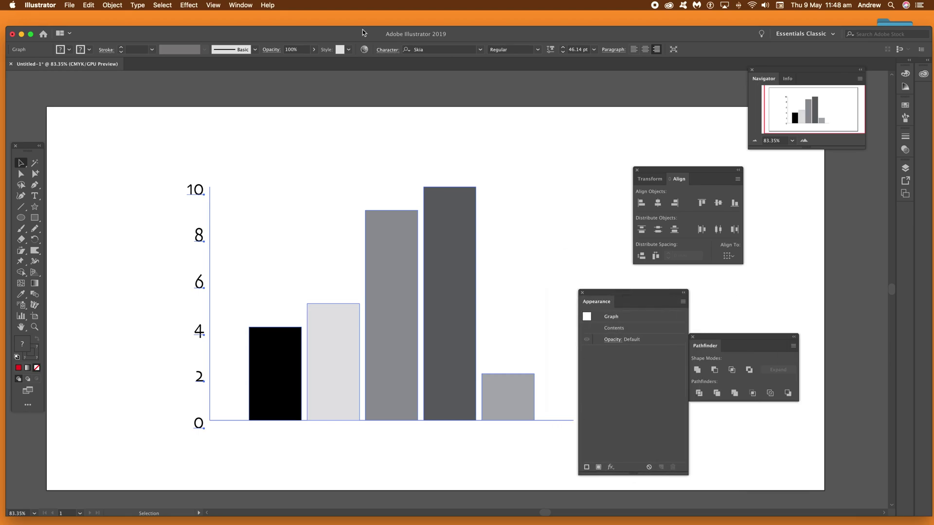
pyautogui.click(246, 6)
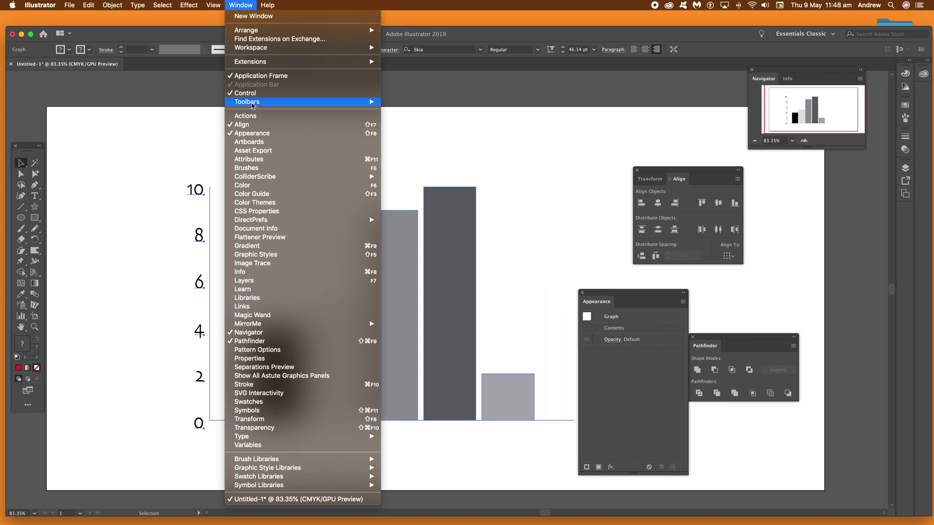
pyautogui.click(588, 43)
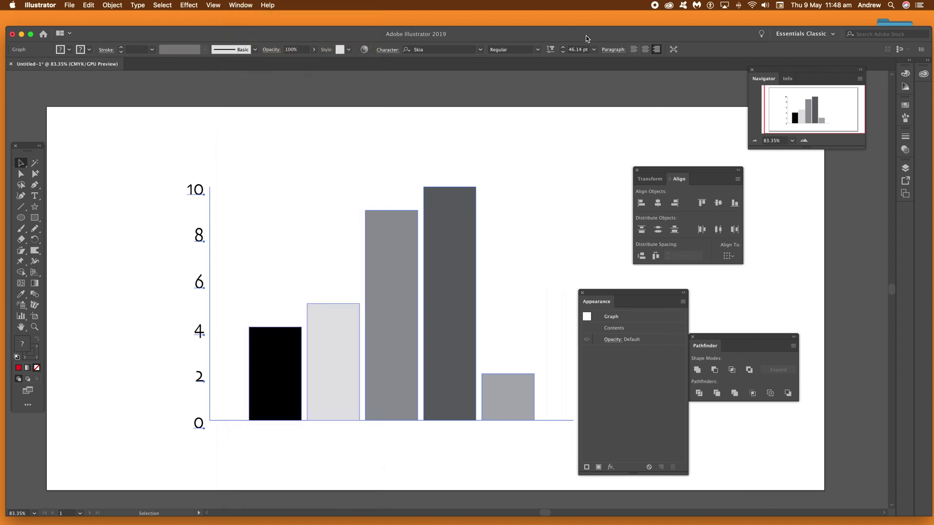
# Add a new stroke to the graph's appearance and set its weight to 4 pt.
pyautogui.click(683, 302)
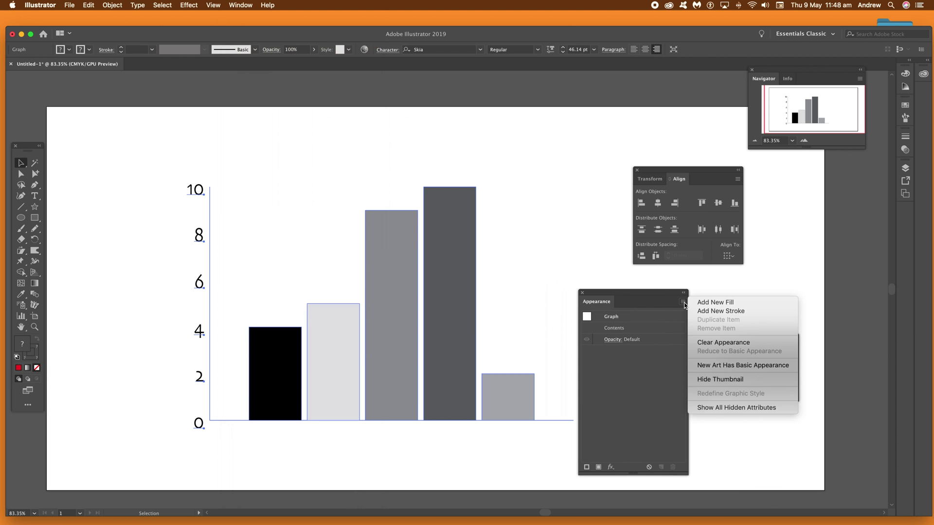
pyautogui.click(714, 314)
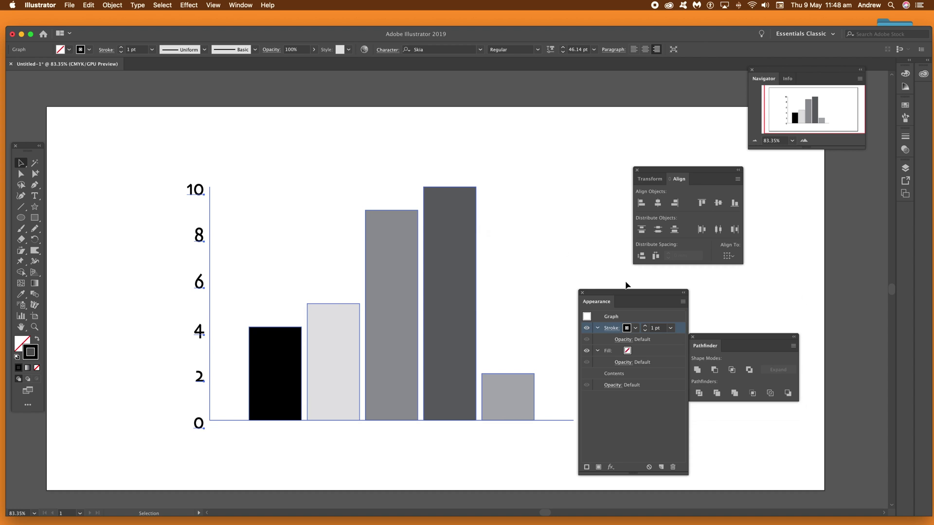
pyautogui.click(670, 328)
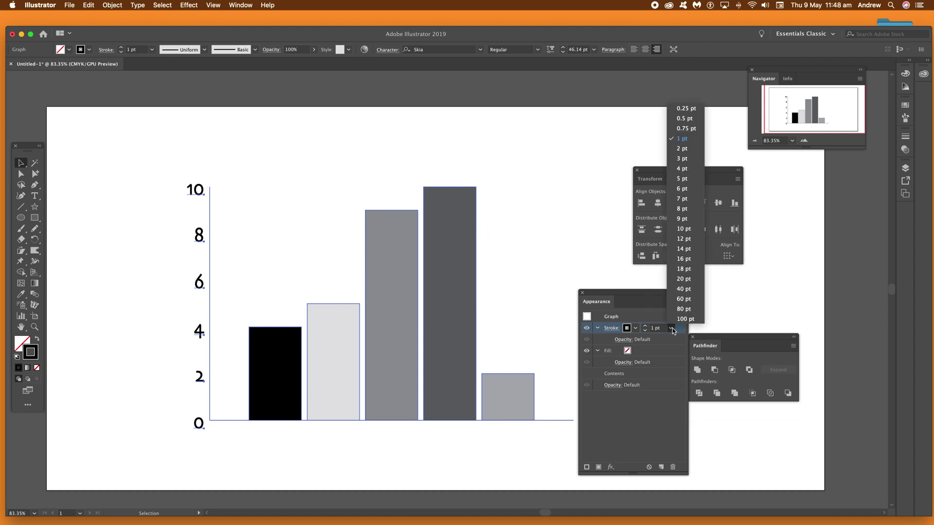
pyautogui.click(686, 169)
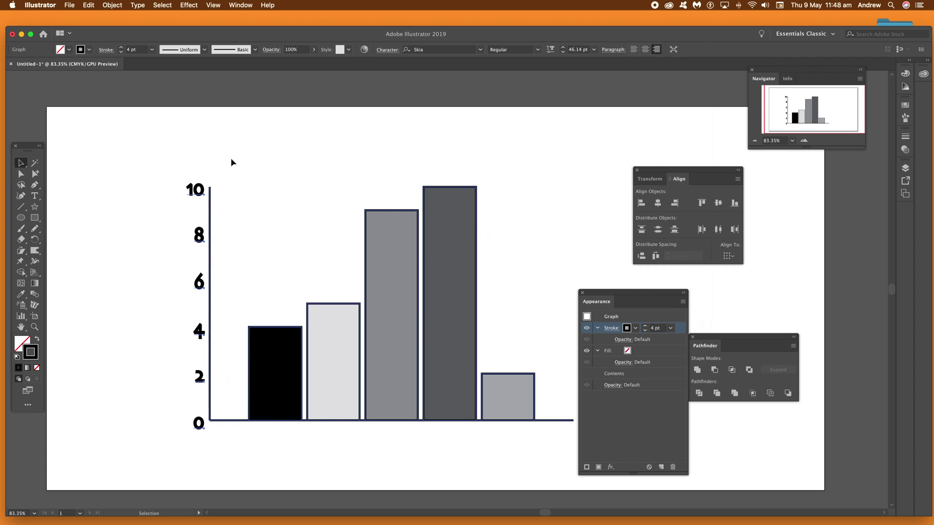
# Try a tapered width profile on the graph's stroke and apply the Charcoal – Feather brush to it.
pyautogui.click(204, 49)
pyautogui.click(177, 81)
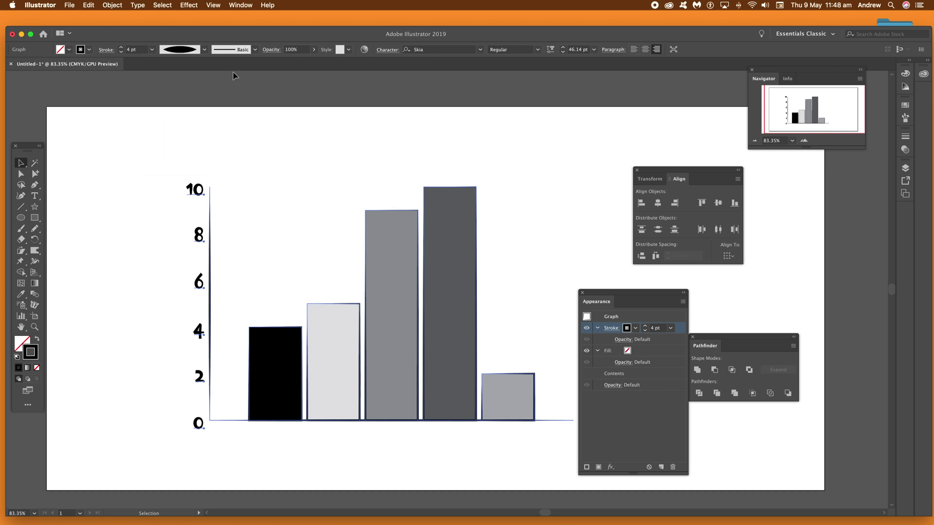
pyautogui.click(255, 50)
pyautogui.click(201, 77)
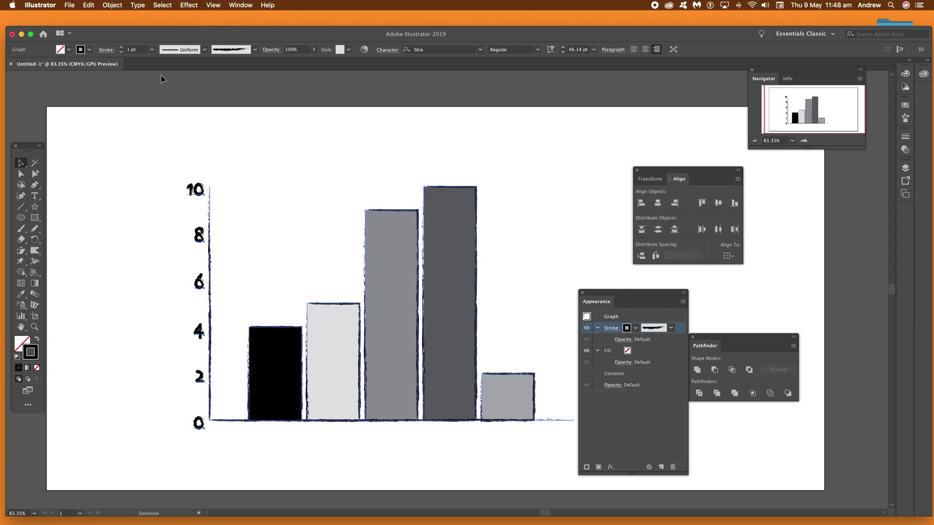
# Add a new fill to the graph's appearance and colour it green.
pyautogui.click(682, 302)
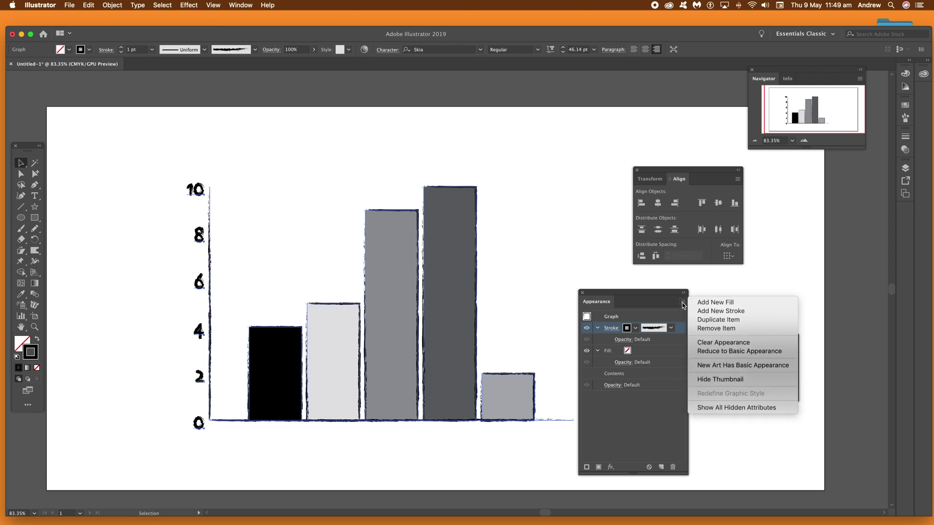
pyautogui.click(724, 303)
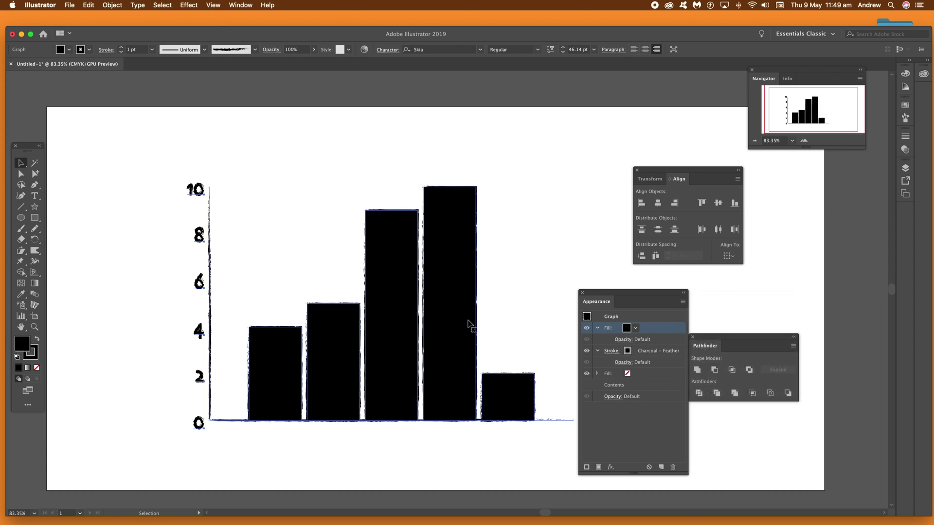
pyautogui.click(635, 328)
pyautogui.click(577, 346)
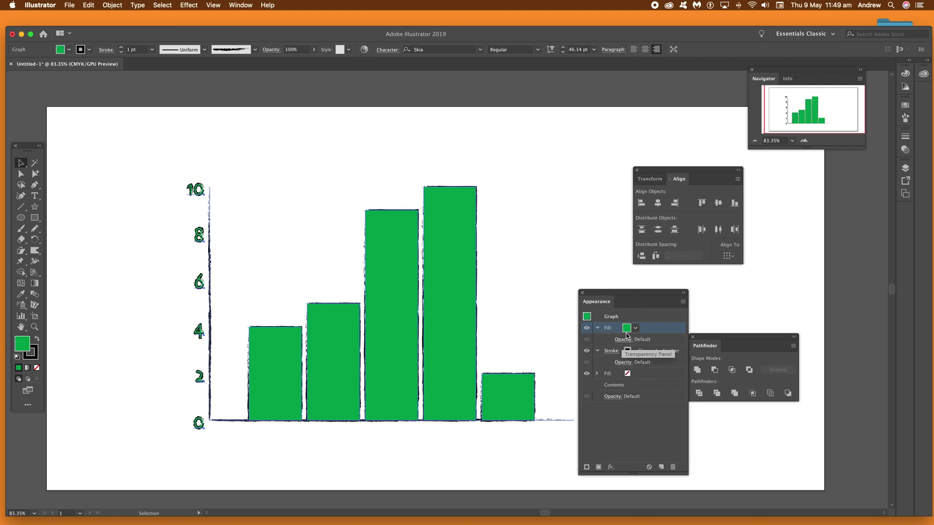
# Try red swatches on the graph's new fill and settle on orange.
pyautogui.click(635, 328)
pyautogui.click(596, 344)
pyautogui.click(603, 344)
pyautogui.click(608, 344)
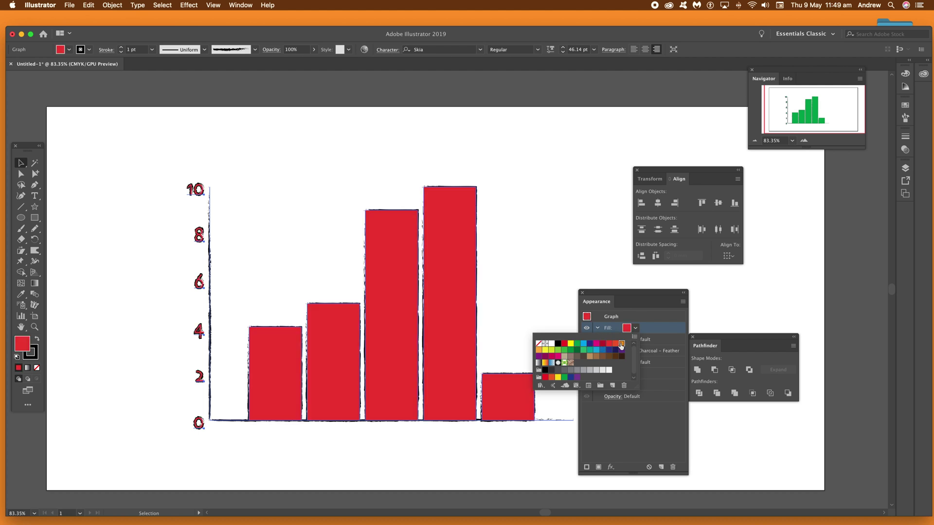
pyautogui.click(621, 343)
# Set the opacity of the orange fill to 56%.
pyautogui.click(624, 340)
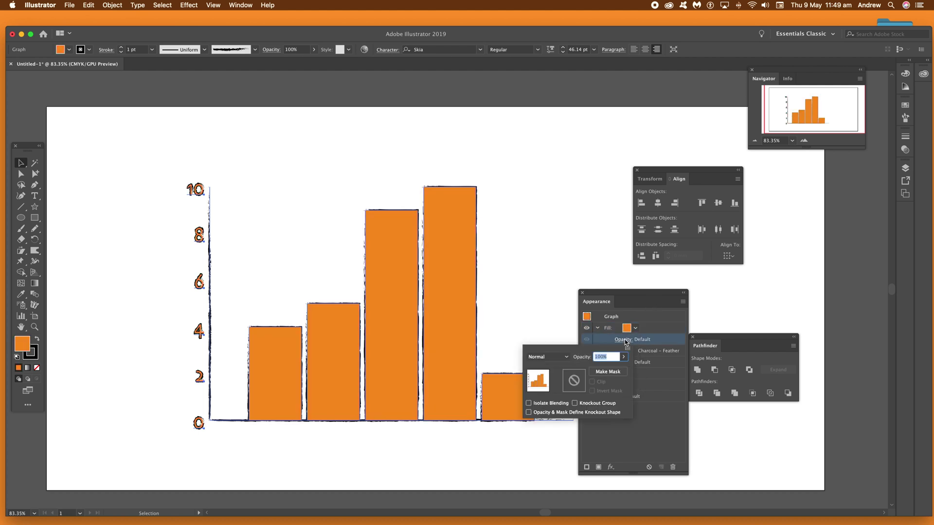
pyautogui.click(624, 356)
pyautogui.moveTo(605, 367); pyautogui.dragTo(607, 371)
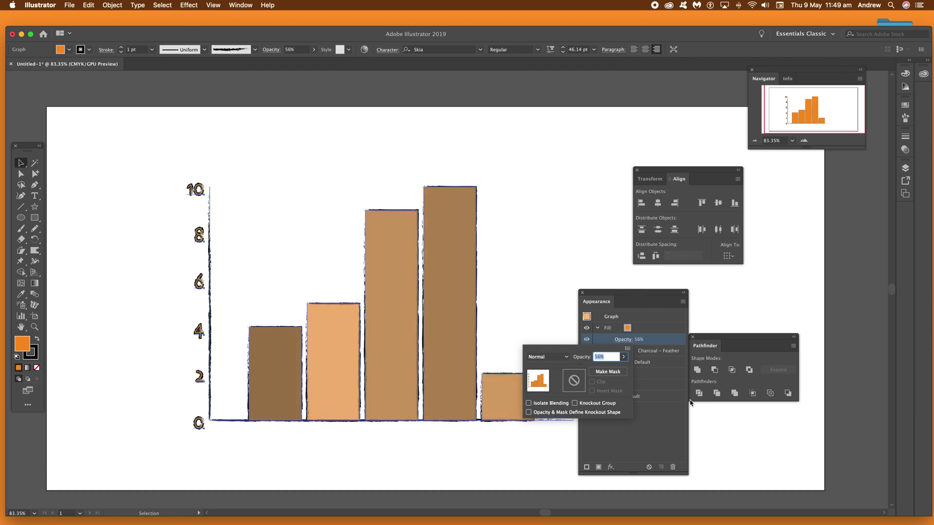
pyautogui.click(662, 435)
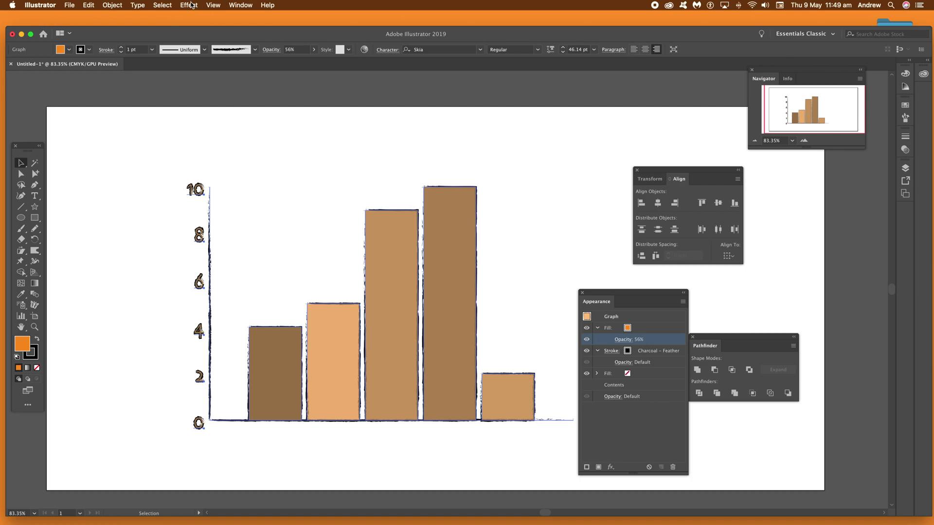
# Apply a horizontal Arc warp with 50% bend to the orange fill only and undo it.
pyautogui.click(190, 5)
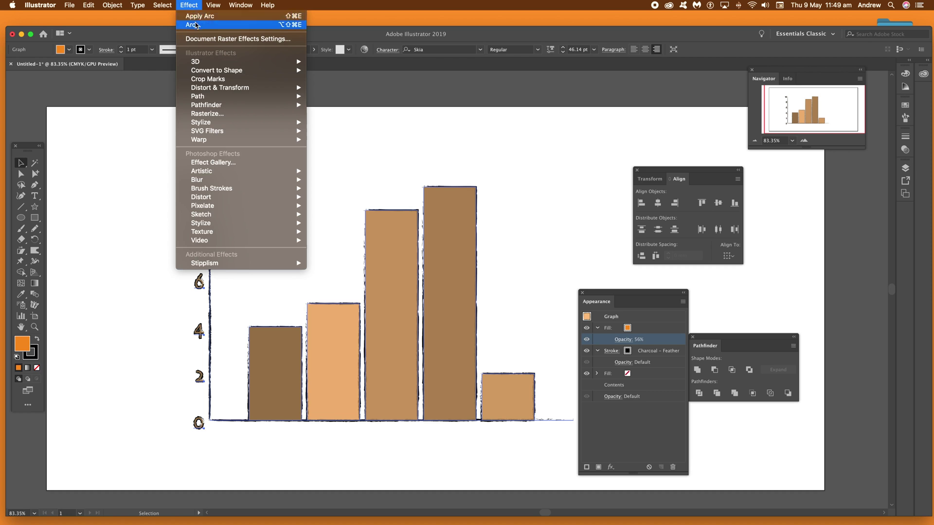
pyautogui.moveTo(213, 141)
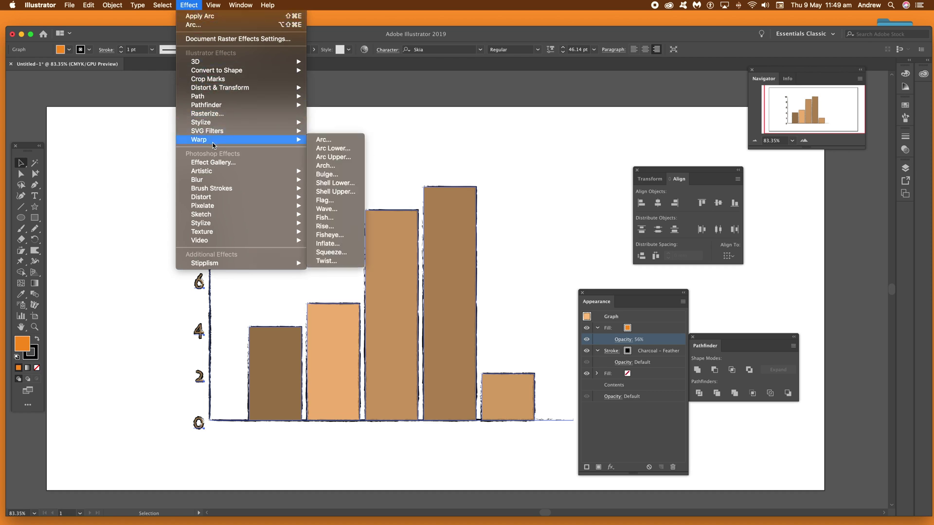
pyautogui.click(346, 141)
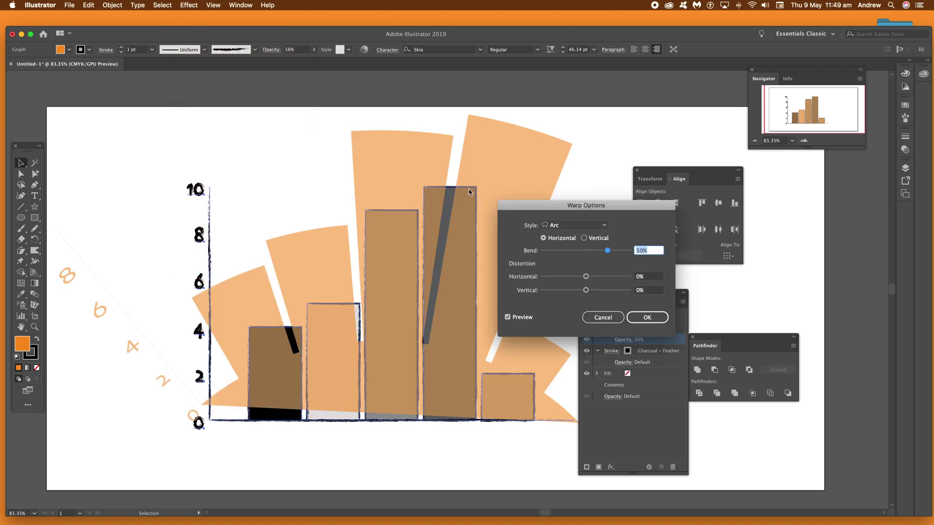
pyautogui.click(646, 317)
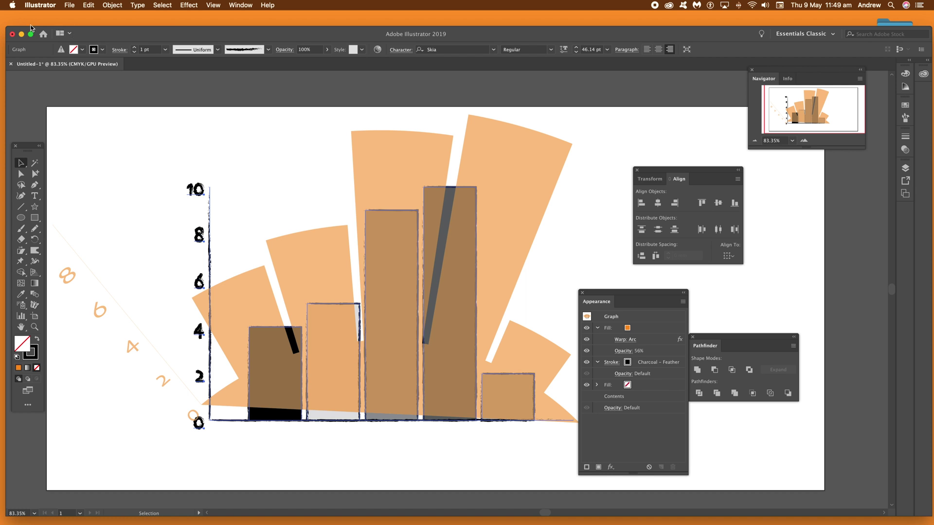
pyautogui.click(89, 5)
pyautogui.click(93, 17)
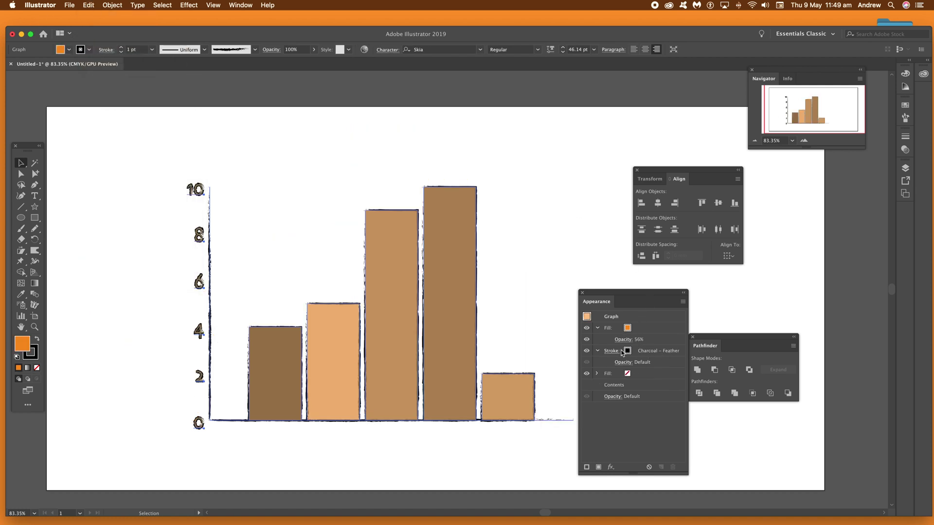
# Apply a horizontal Arc warp with 50% bend to the graph's Charcoal – Feather stroke only.
pyautogui.click(645, 352)
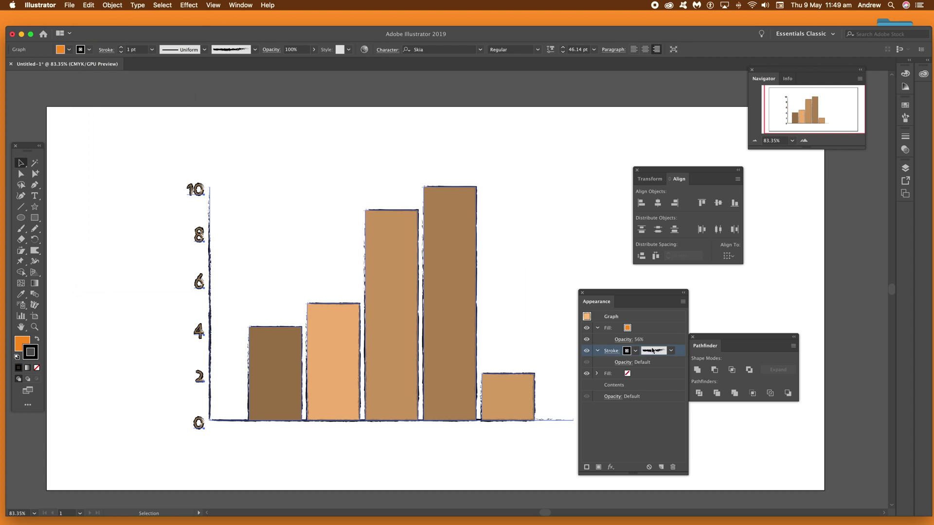
pyautogui.click(189, 5)
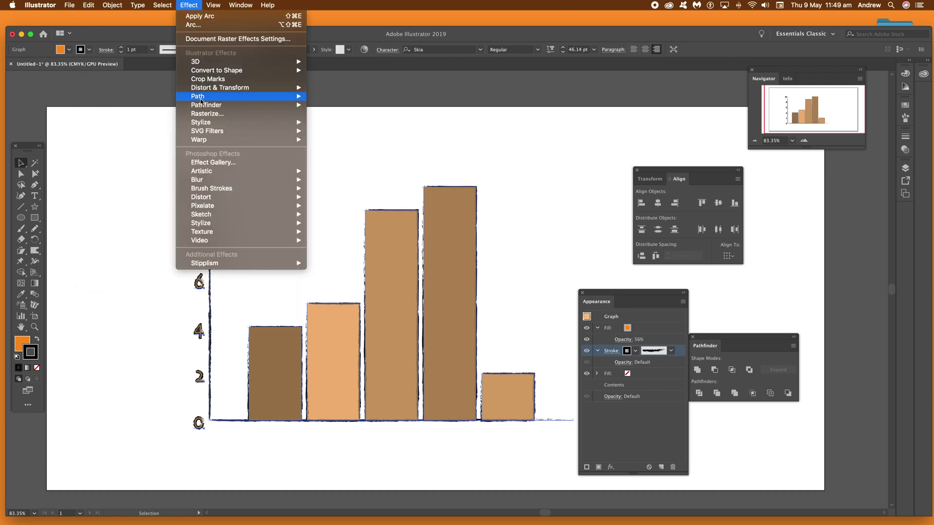
pyautogui.moveTo(281, 140)
pyautogui.click(338, 140)
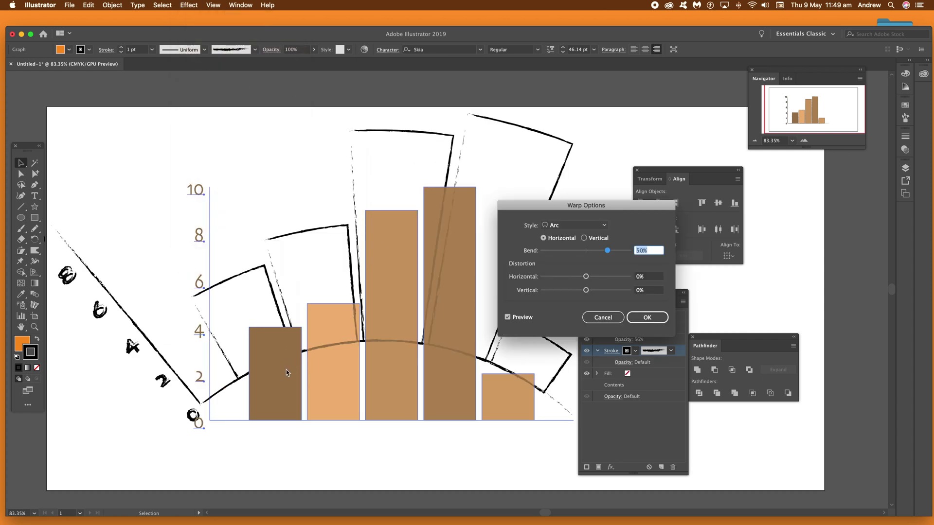
pyautogui.click(646, 318)
pyautogui.click(88, 5)
pyautogui.press('Escape')
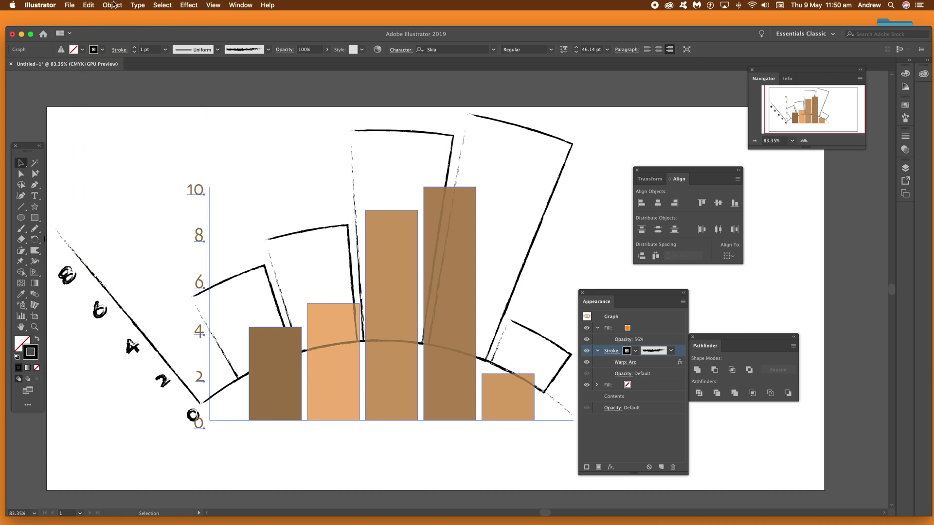
# Change the second column's value in the graph data to 1 and apply it.
pyautogui.click(112, 5)
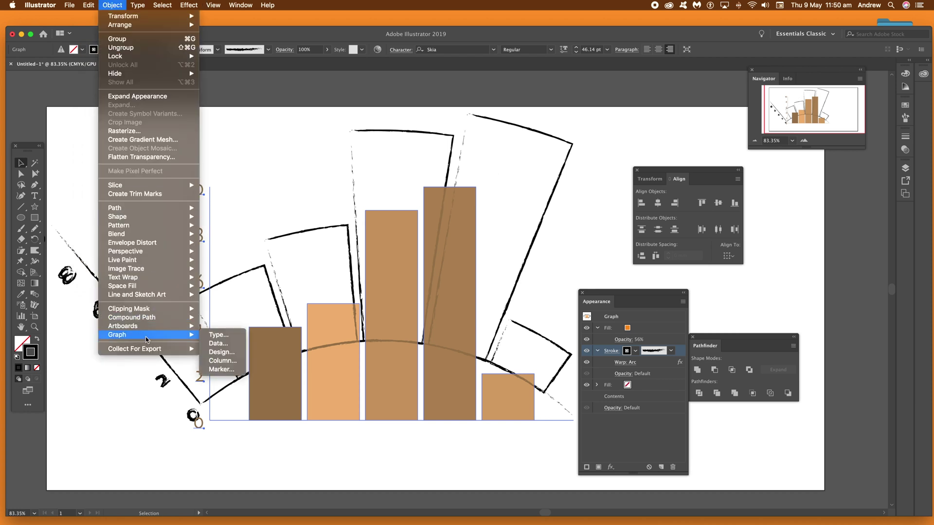
pyautogui.click(217, 334)
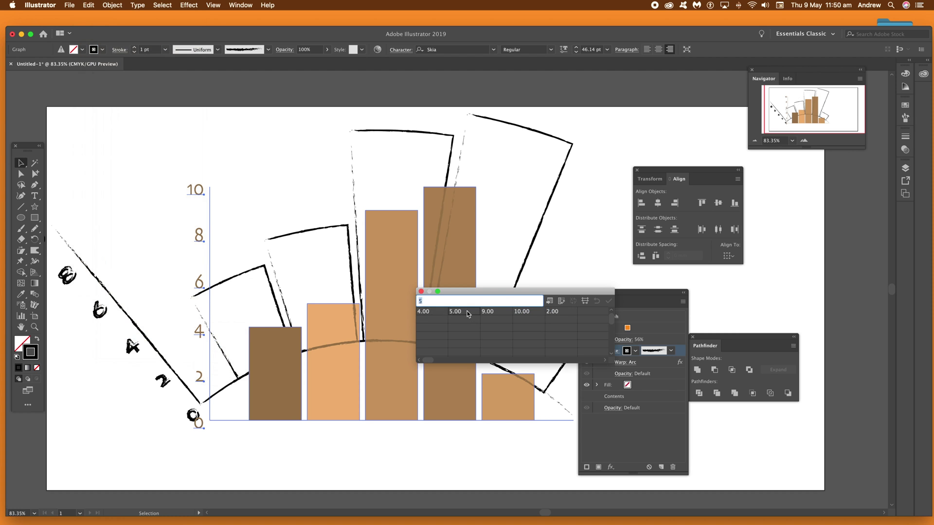
pyautogui.write('1')
pyautogui.click(609, 301)
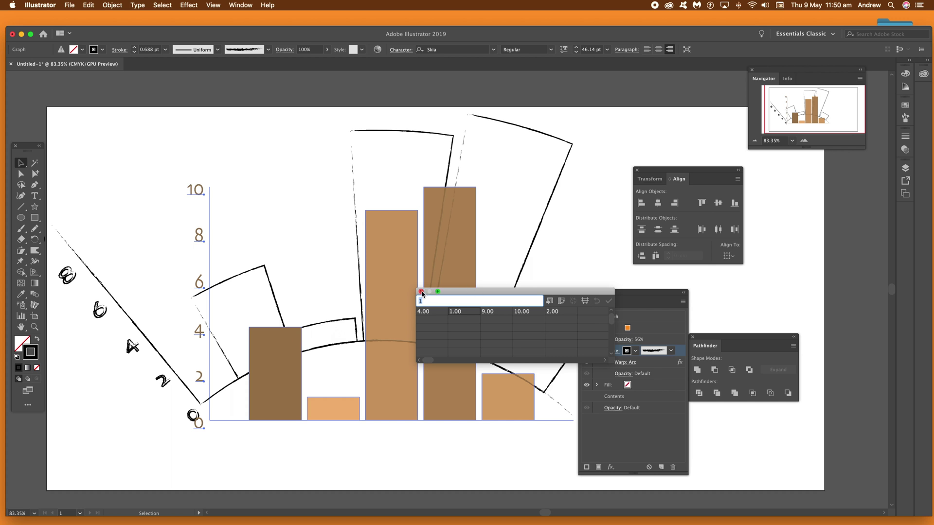
pyautogui.click(421, 292)
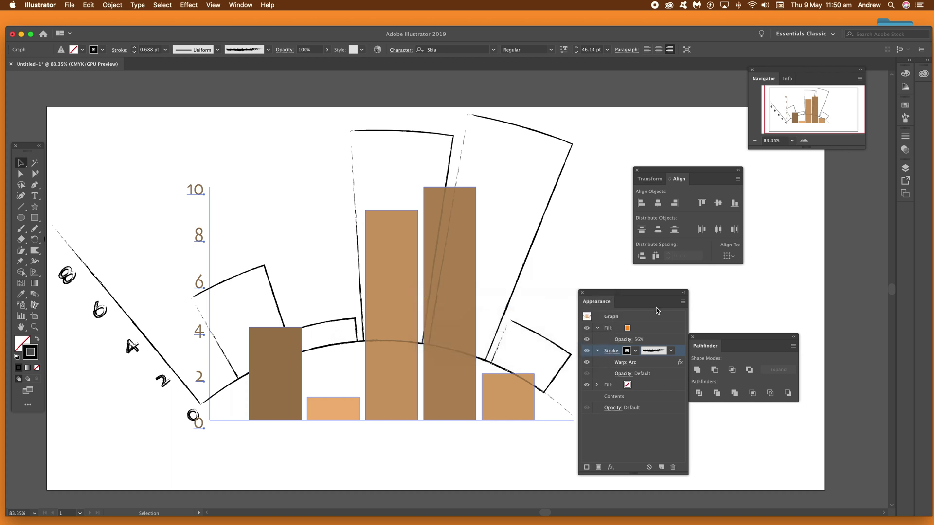
# Hide the stroke's Arc warp and apply a horizontal Arc warp with 50% bend to the whole graph.
pyautogui.click(587, 363)
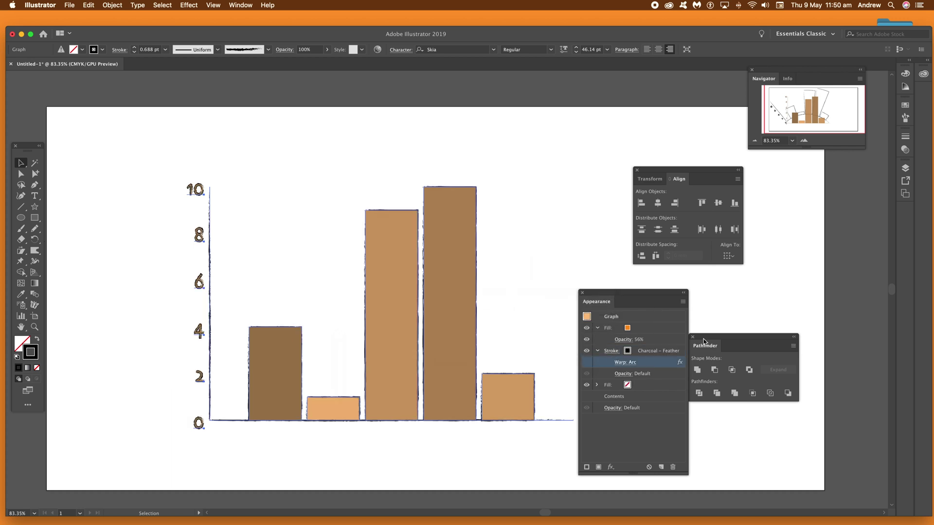
pyautogui.click(617, 319)
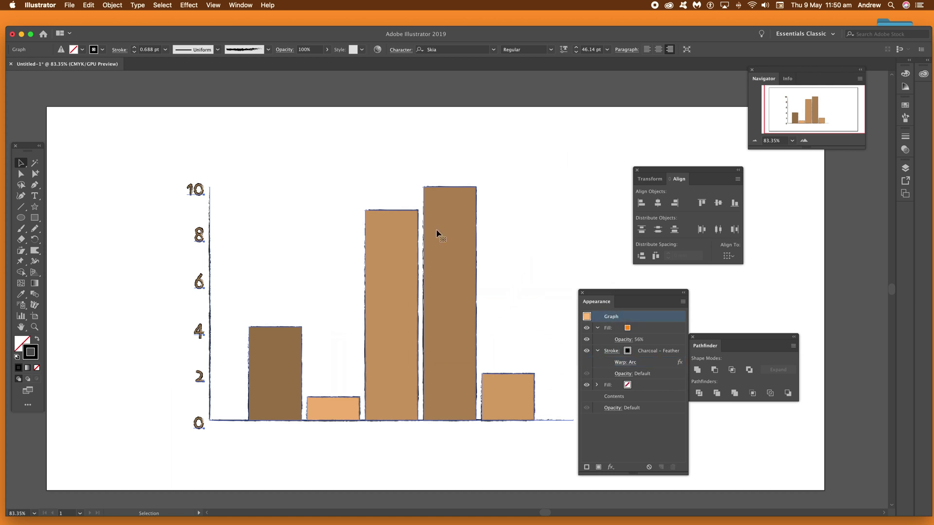
pyautogui.click(113, 5)
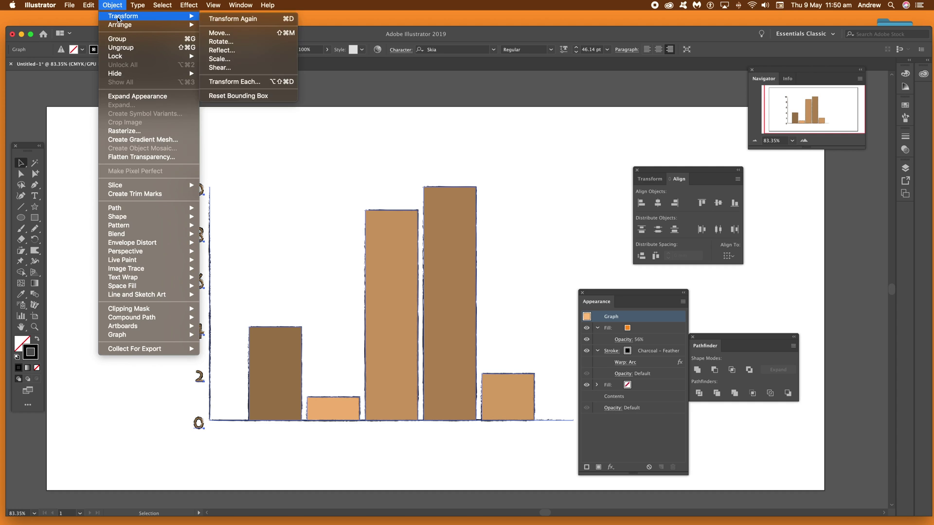
pyautogui.moveTo(163, 4)
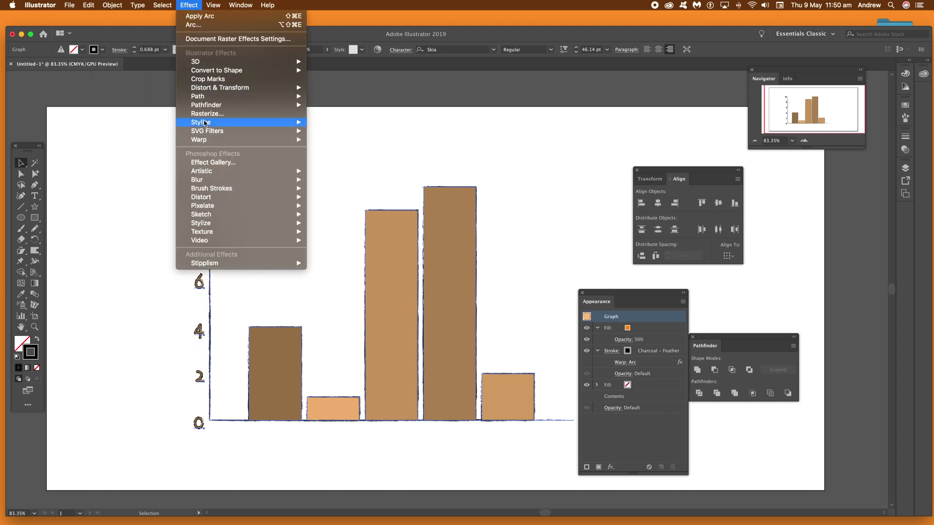
pyautogui.moveTo(291, 140)
pyautogui.click(330, 140)
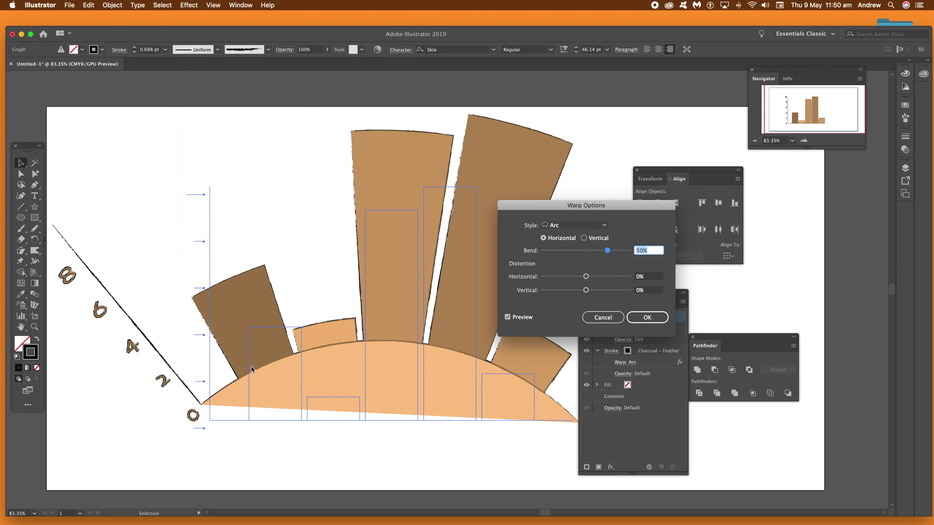
pyautogui.click(584, 238)
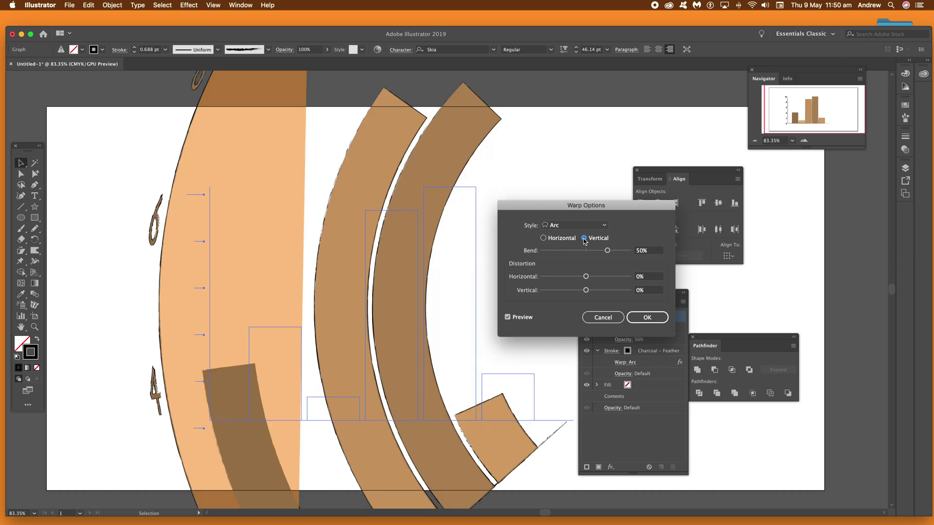
pyautogui.click(543, 239)
pyautogui.click(647, 317)
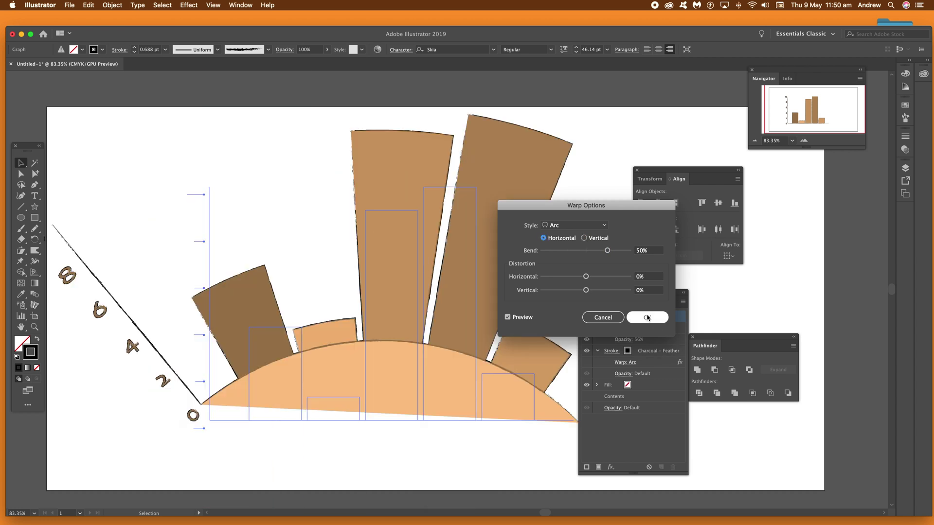
pyautogui.click(647, 317)
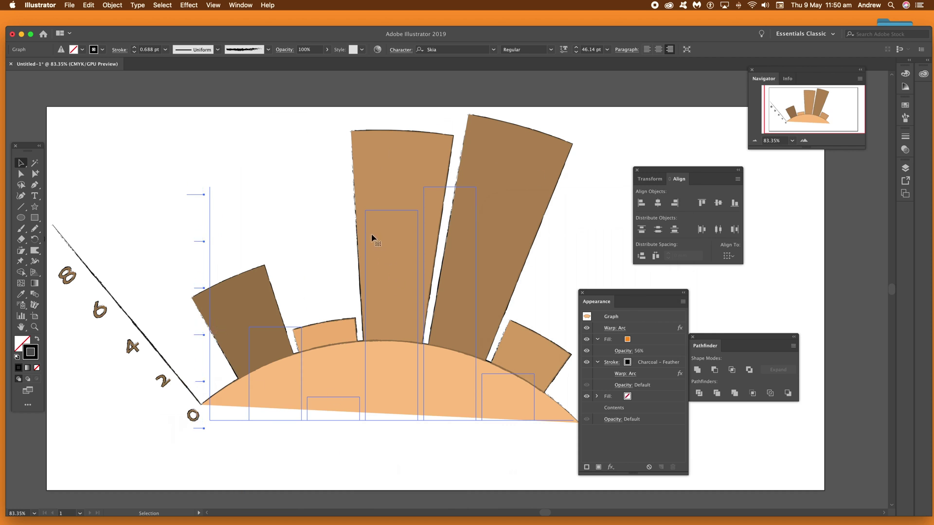
# Move the warped graph slightly up and to the right on the artboard.
pyautogui.moveTo(418, 312); pyautogui.dragTo(426, 293)
pyautogui.click(189, 5)
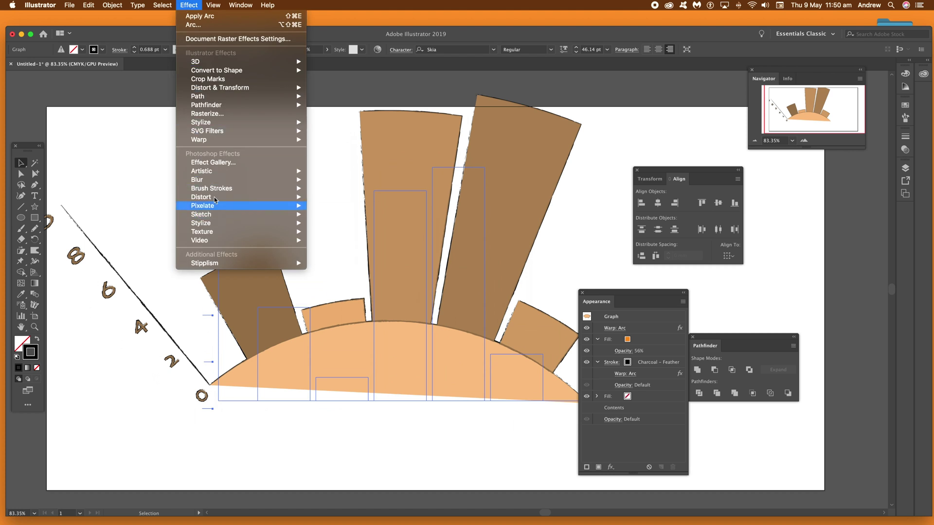
pyautogui.moveTo(222, 175)
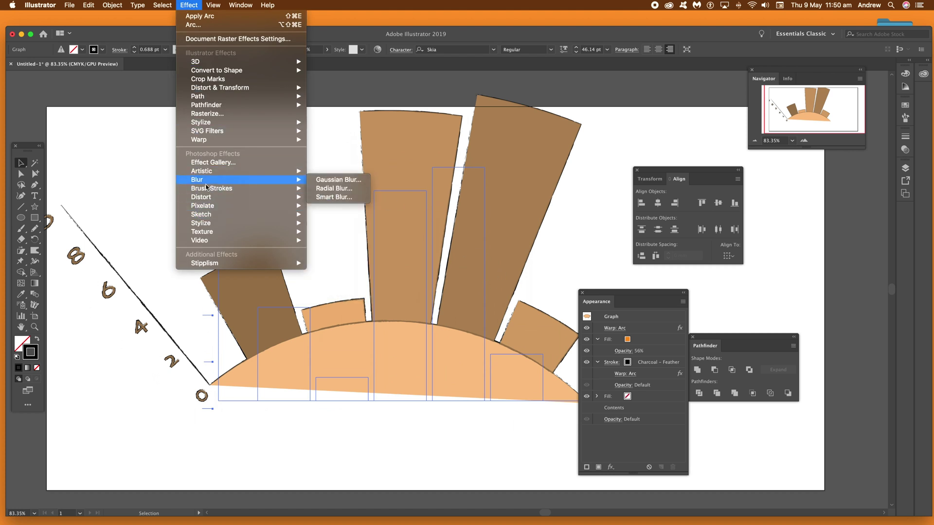
pyautogui.click(128, 45)
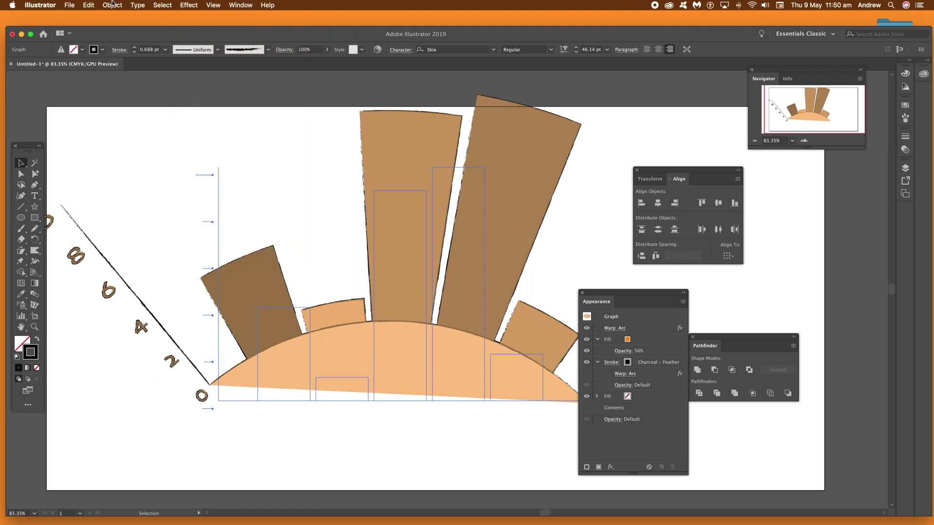
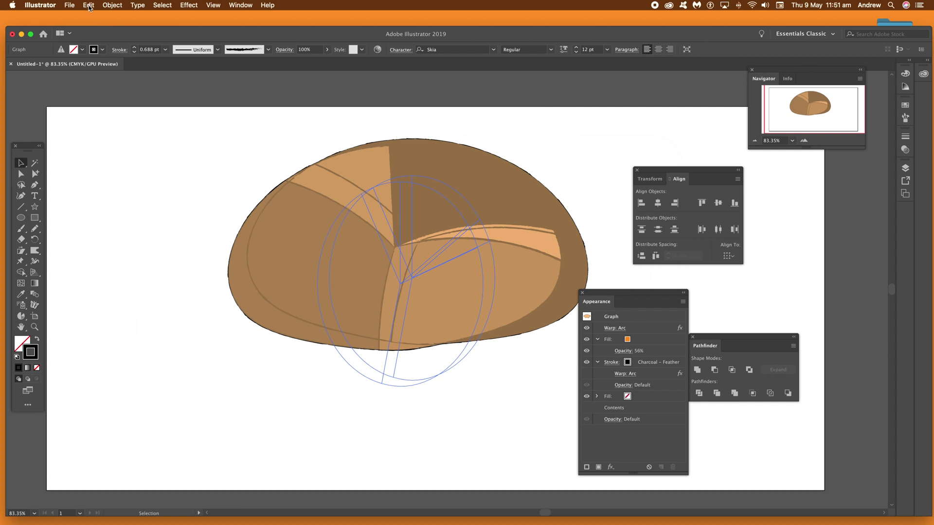
# Change the warped pie graph to the column graph type.
pyautogui.doubleClick(21, 317)
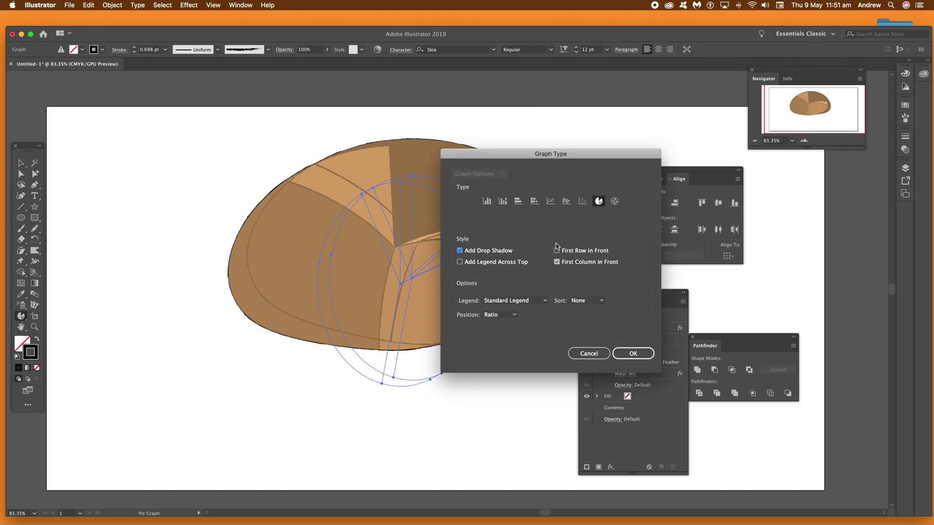
pyautogui.click(486, 201)
pyautogui.click(633, 354)
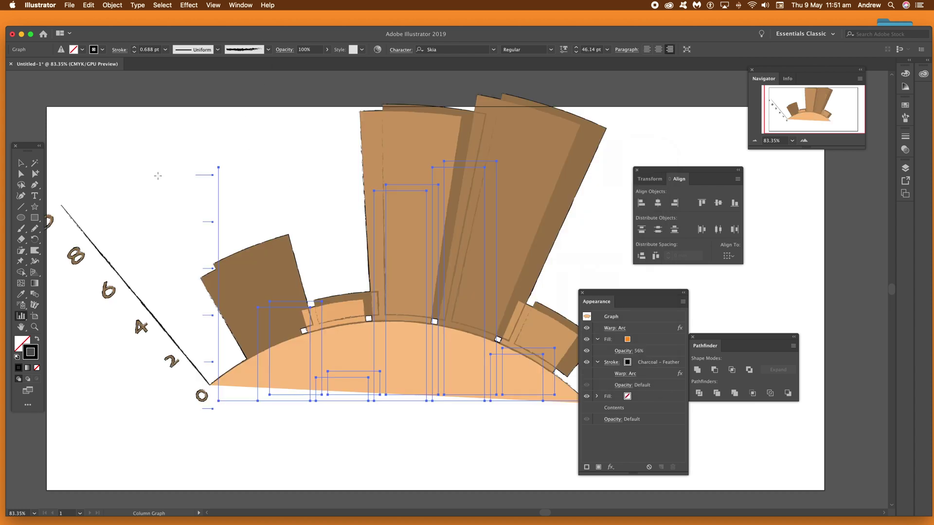
# Set the graph's column width to 40% in its graph type options.
pyautogui.click(115, 5)
pyautogui.moveTo(121, 335)
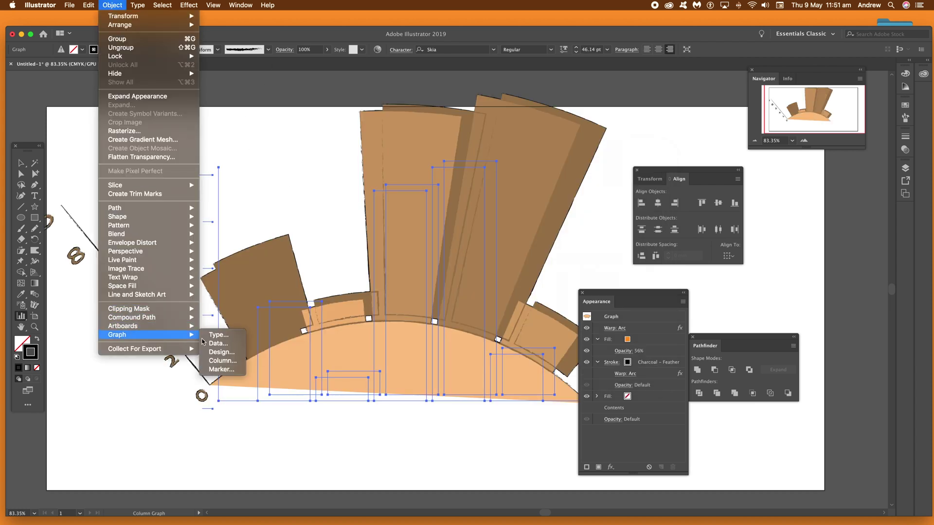
pyautogui.click(228, 336)
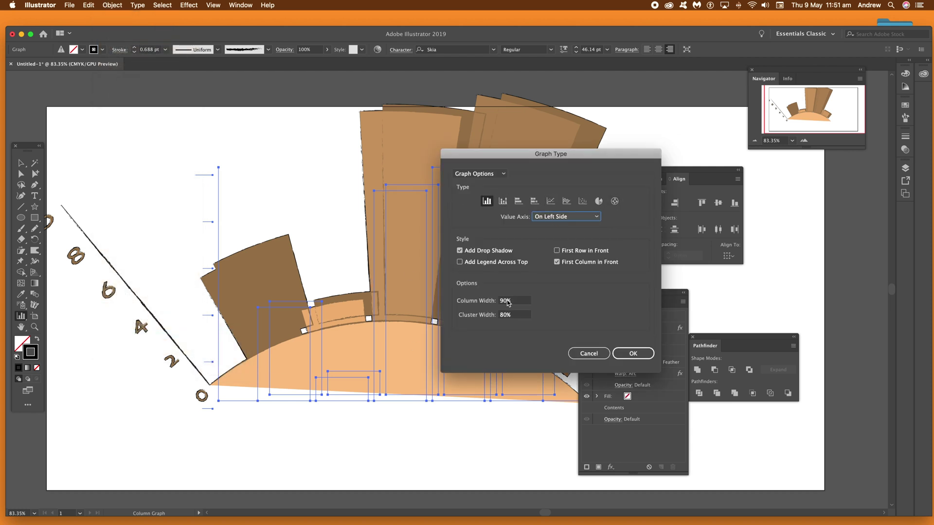
pyautogui.press('Tab')
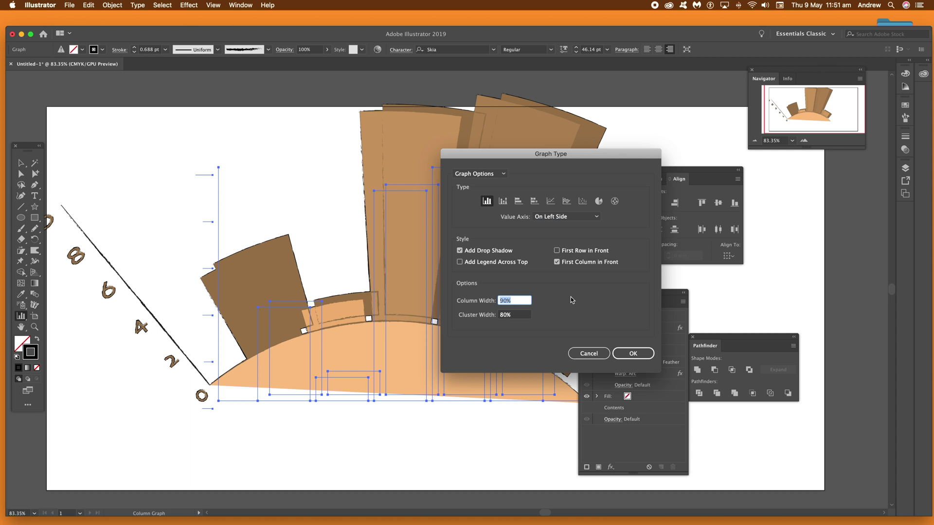
pyautogui.write('40')
pyautogui.press('Tab')
pyautogui.click(641, 353)
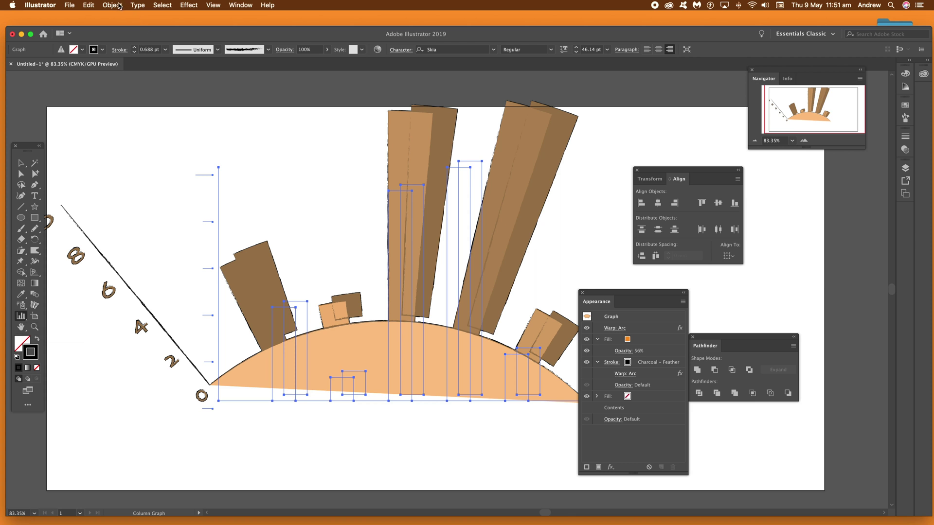
# Turn off the graph's drop shadow and set its cluster width to 20%.
pyautogui.doubleClick(20, 316)
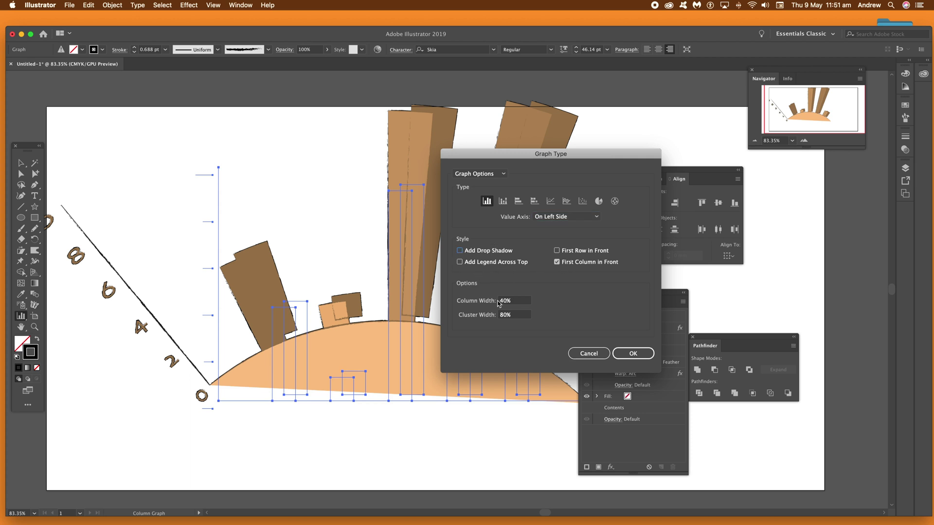
pyautogui.moveTo(514, 315); pyautogui.dragTo(491, 312)
pyautogui.write('20')
pyautogui.click(633, 353)
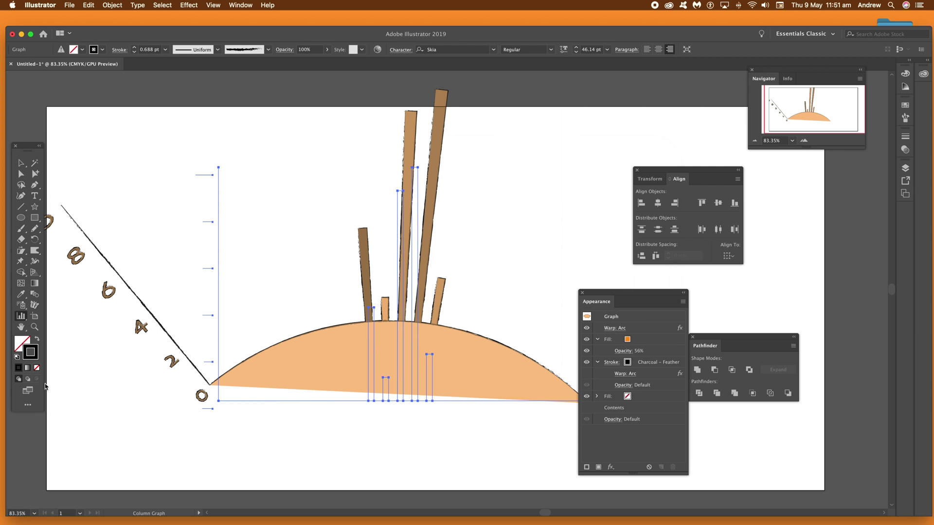
# Set the graph's cluster width to 100% and its column width to 70%.
pyautogui.doubleClick(21, 317)
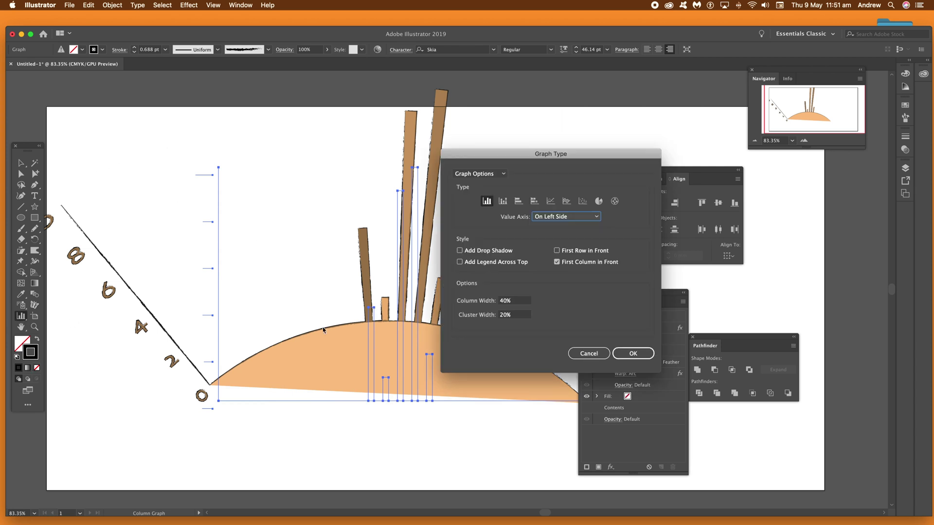
pyautogui.click(516, 315)
pyautogui.write('100')
pyautogui.press('Tab')
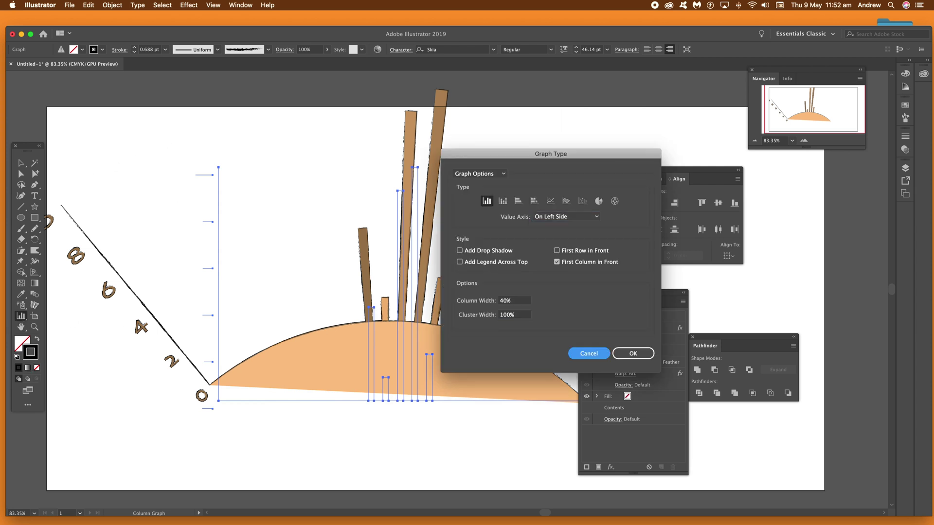
pyautogui.click(510, 301)
pyautogui.doubleClick(505, 299)
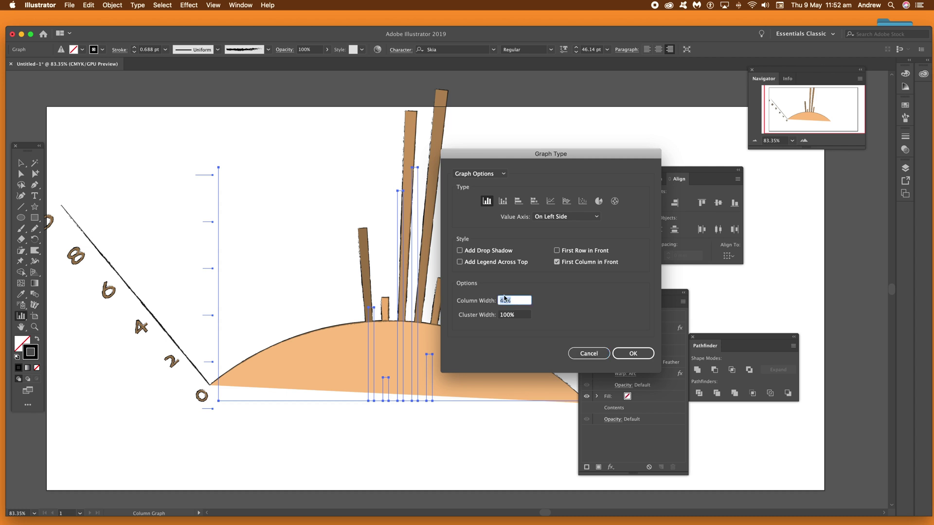
pyautogui.write('70')
# Override the calculated tick values of the value axis with a maximum of 30 and apply the graph settings.
pyautogui.click(479, 174)
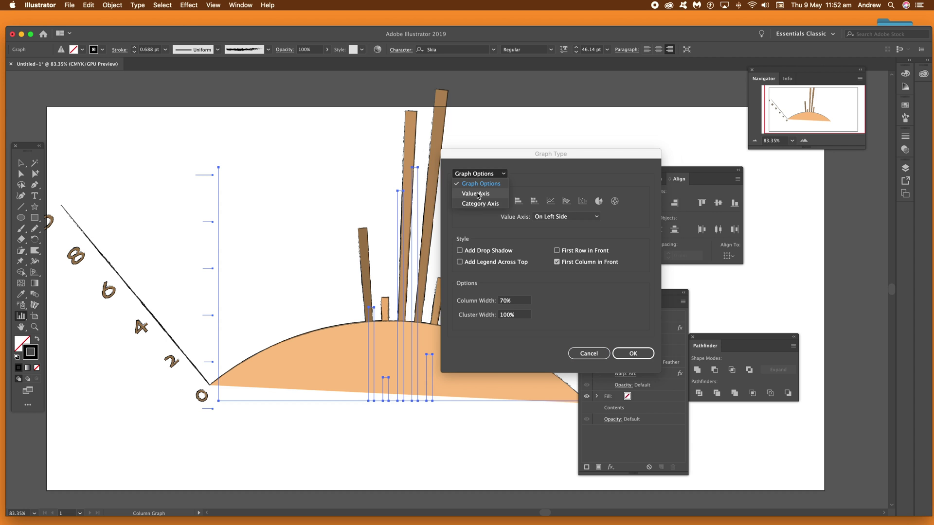
pyautogui.click(478, 194)
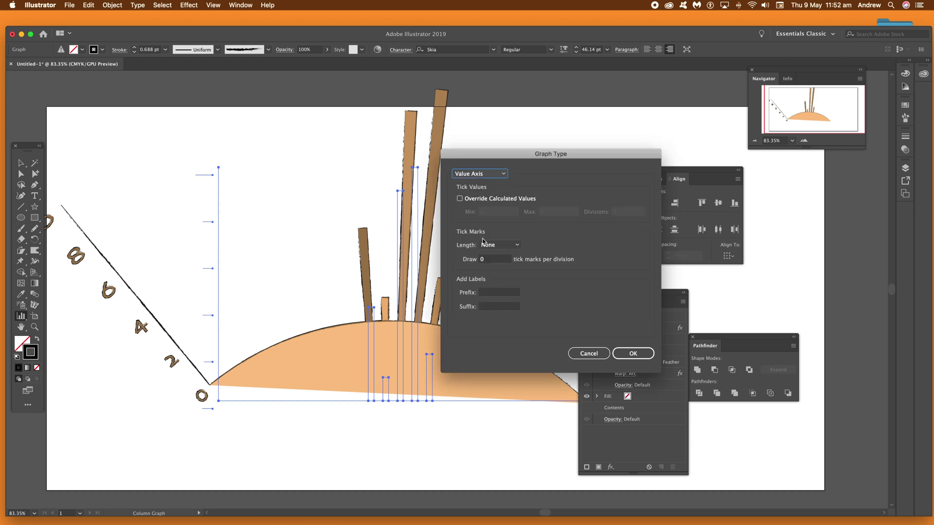
pyautogui.click(460, 199)
pyautogui.click(459, 198)
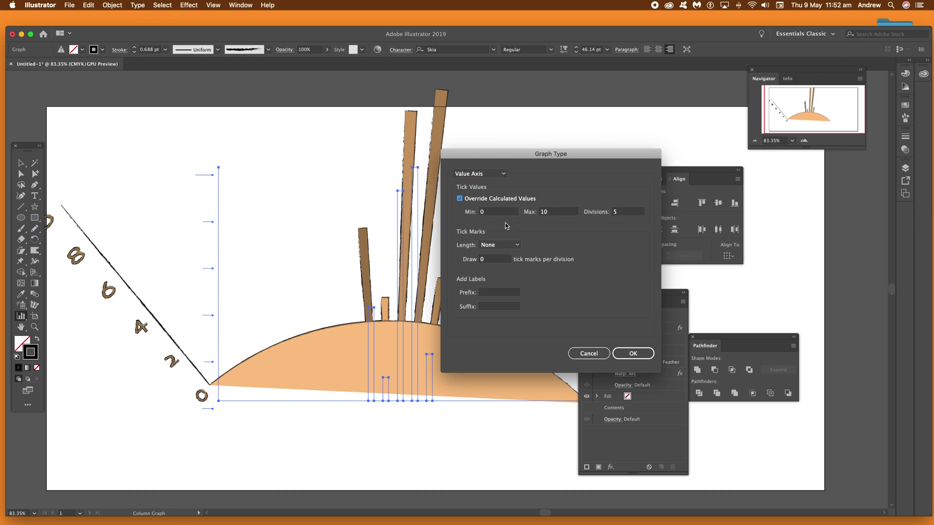
pyautogui.click(543, 212)
pyautogui.write('0')
pyautogui.doubleClick(552, 213)
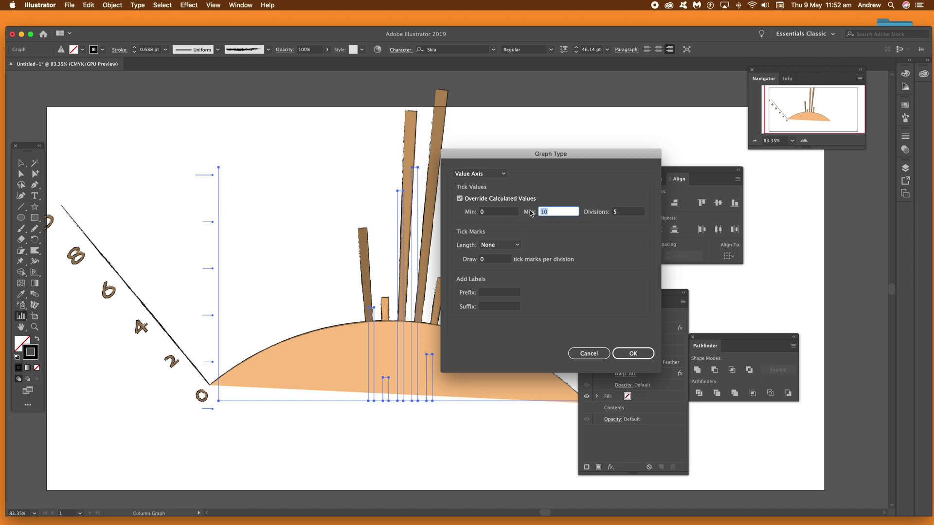
pyautogui.write('30')
pyautogui.click(637, 355)
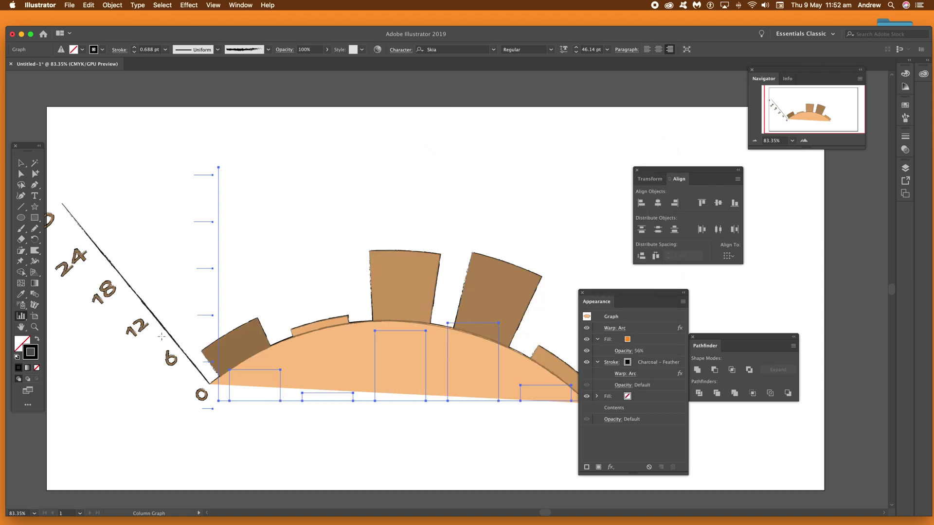
# Set the maximum tick value of the graph's value axis to 10.
pyautogui.click(112, 6)
pyautogui.moveTo(69, 5)
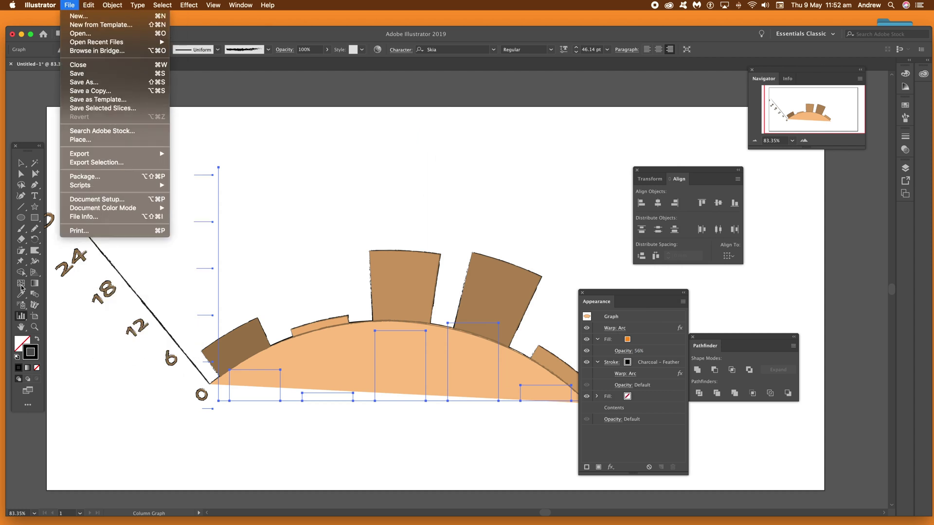
pyautogui.doubleClick(22, 317)
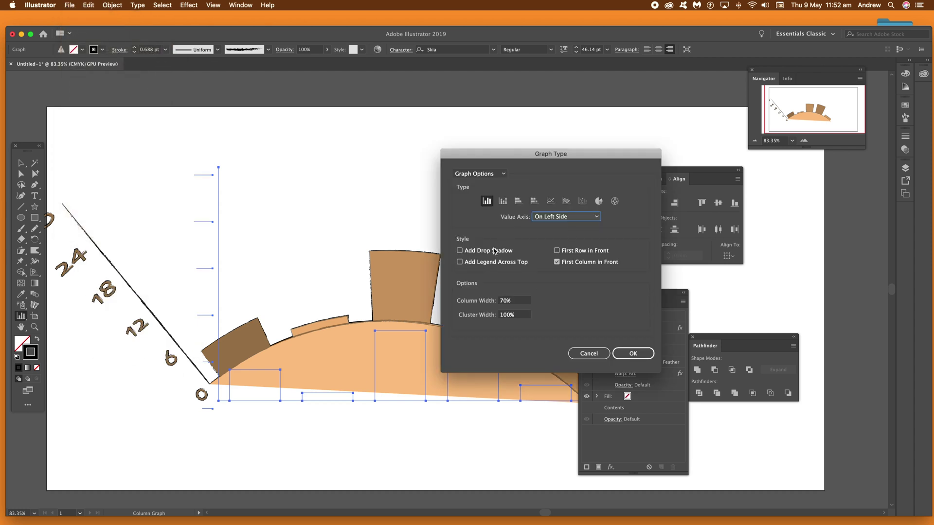
pyautogui.click(481, 175)
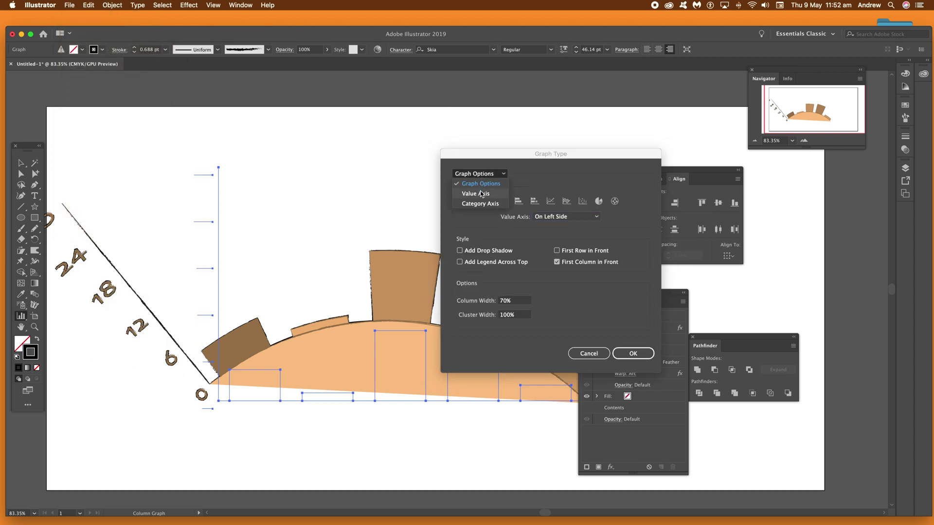
pyautogui.click(481, 194)
pyautogui.doubleClick(548, 212)
pyautogui.write('10')
pyautogui.press('Tab')
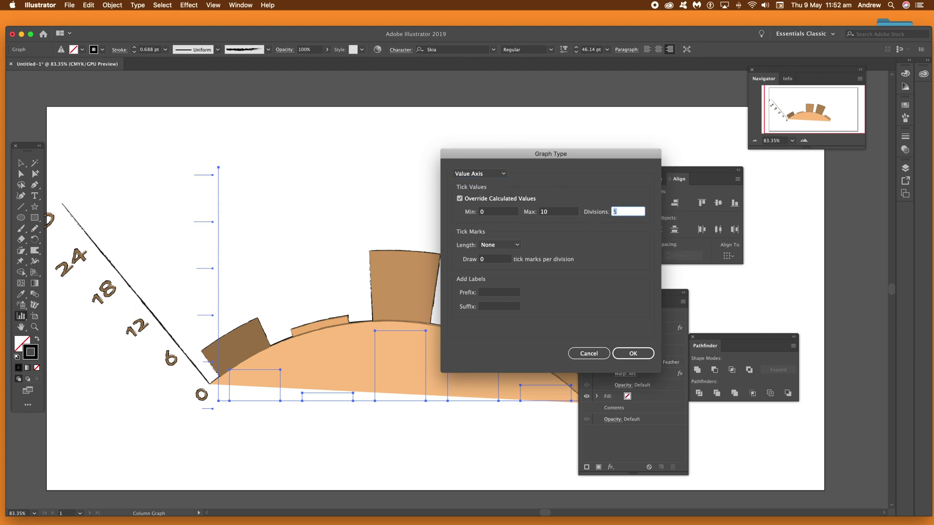
# Give the value axis short tick marks and the label prefix "type", and apply the graph settings.
pyautogui.click(501, 246)
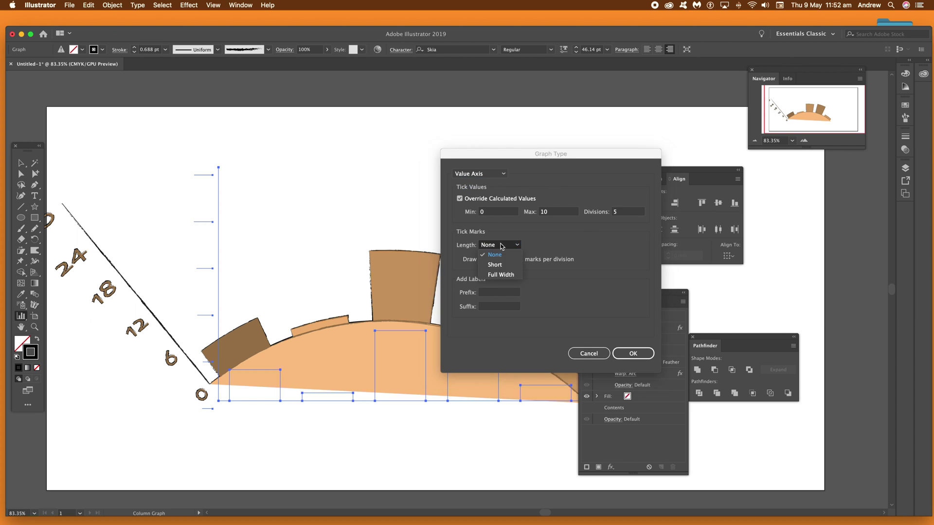
pyautogui.click(501, 266)
pyautogui.click(504, 291)
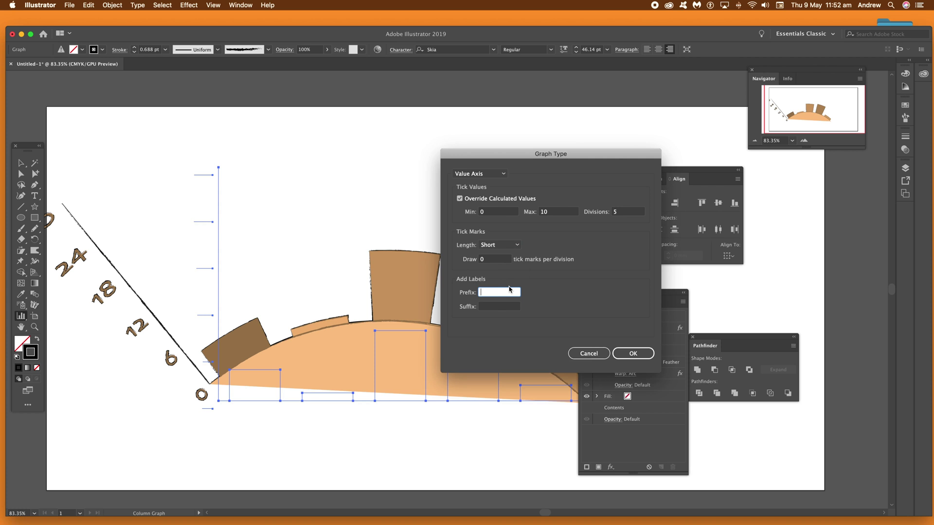
pyautogui.write('type')
pyautogui.click(630, 355)
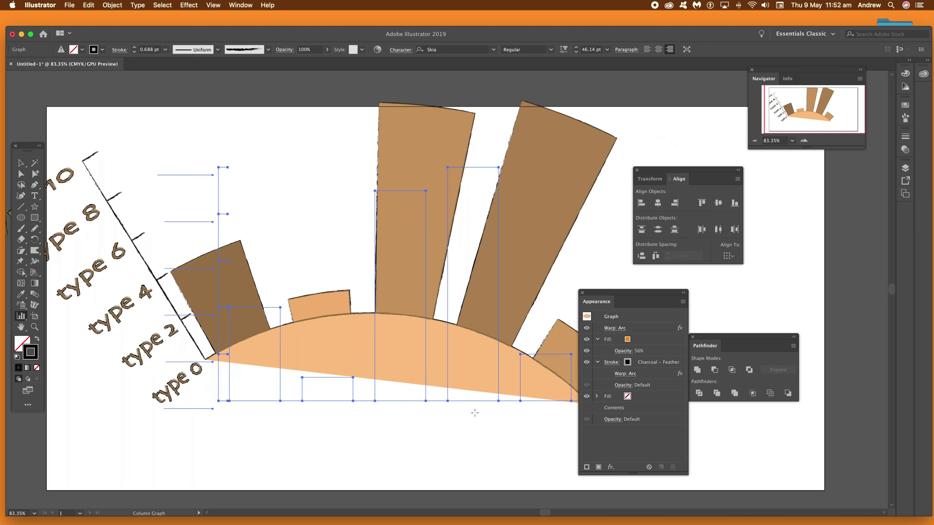
# Set the tick mark length of the graph's category axis to Short and apply it.
pyautogui.doubleClick(21, 316)
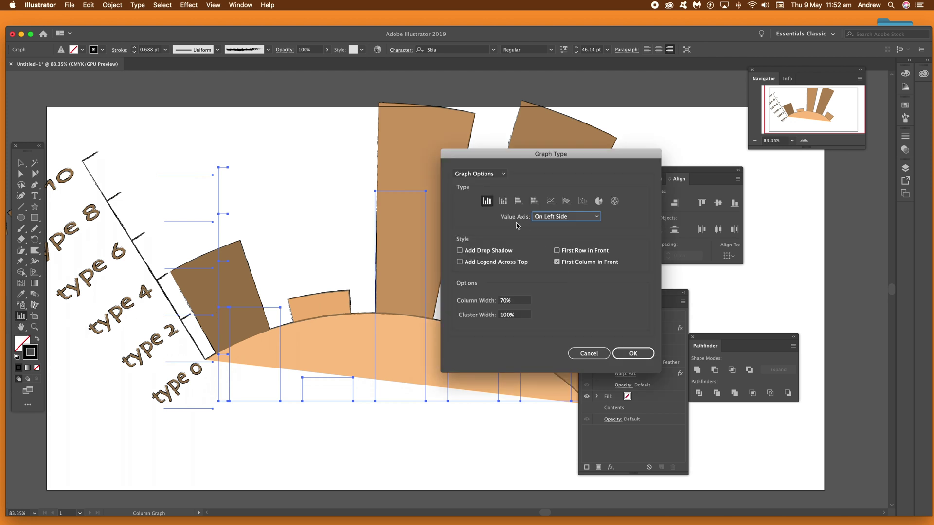
pyautogui.click(498, 175)
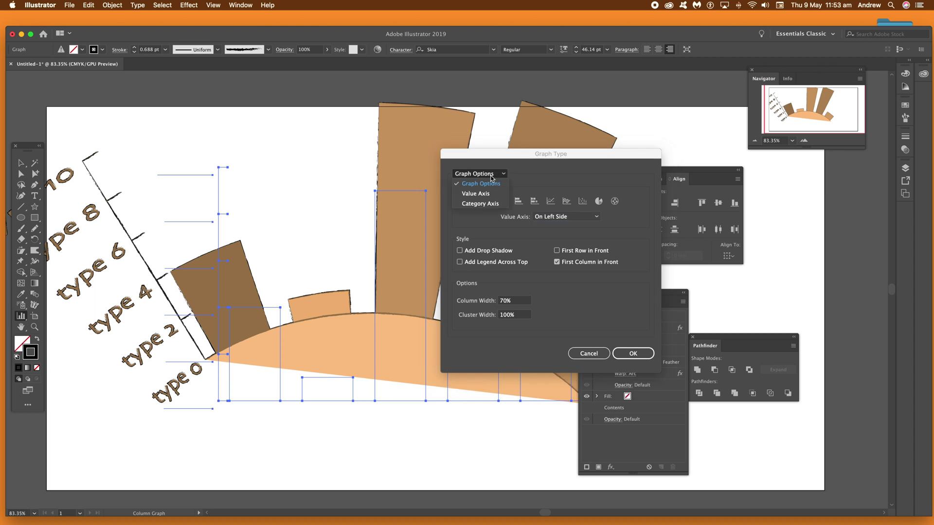
pyautogui.click(479, 203)
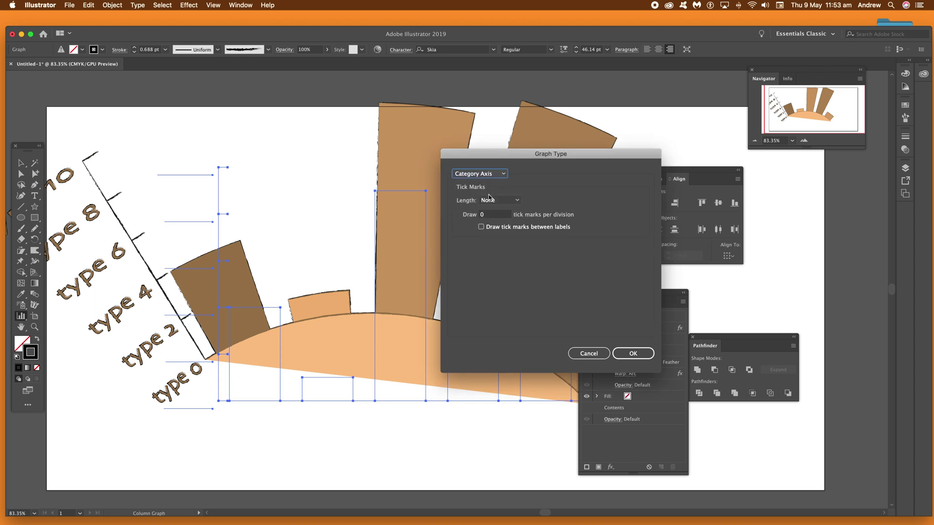
pyautogui.click(488, 199)
pyautogui.click(494, 219)
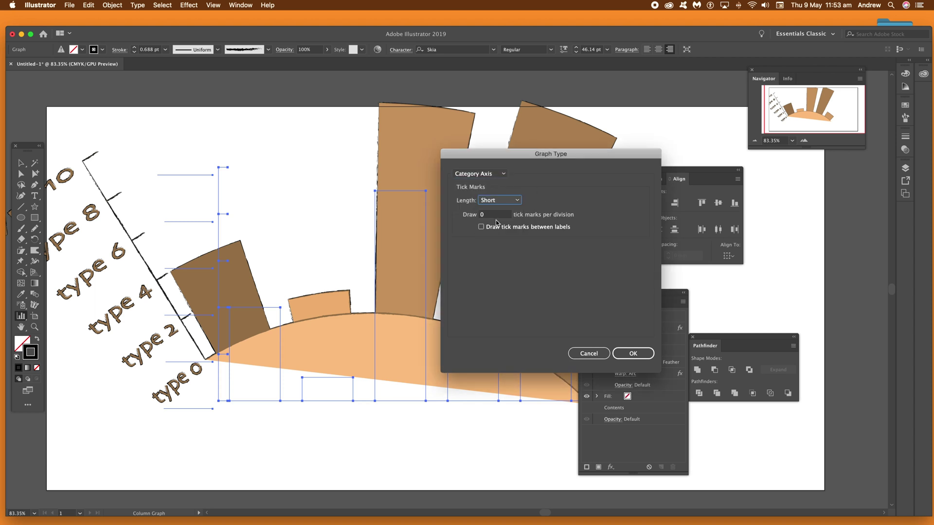
pyautogui.click(633, 353)
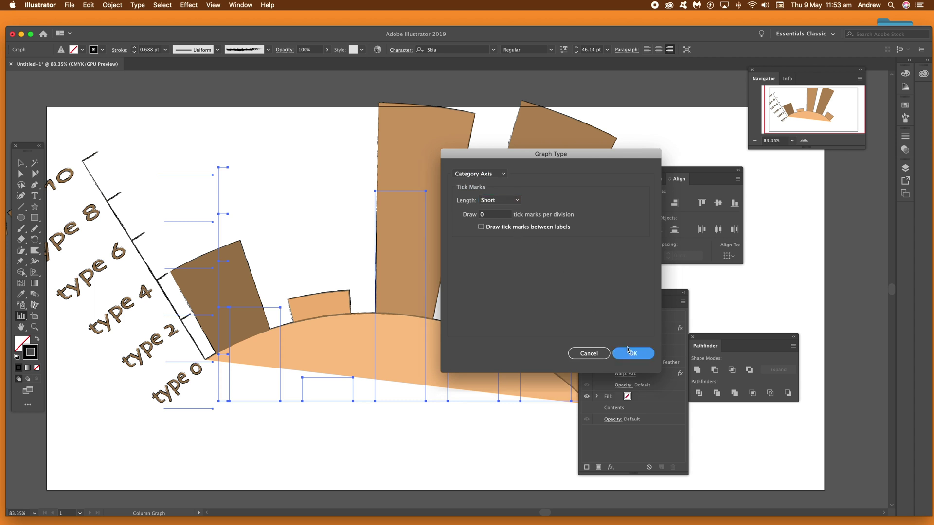
# Shift the graph slightly to the right on the artboard and change its label font to Myriad Variable Concept.
pyautogui.moveTo(616, 293); pyautogui.dragTo(723, 290)
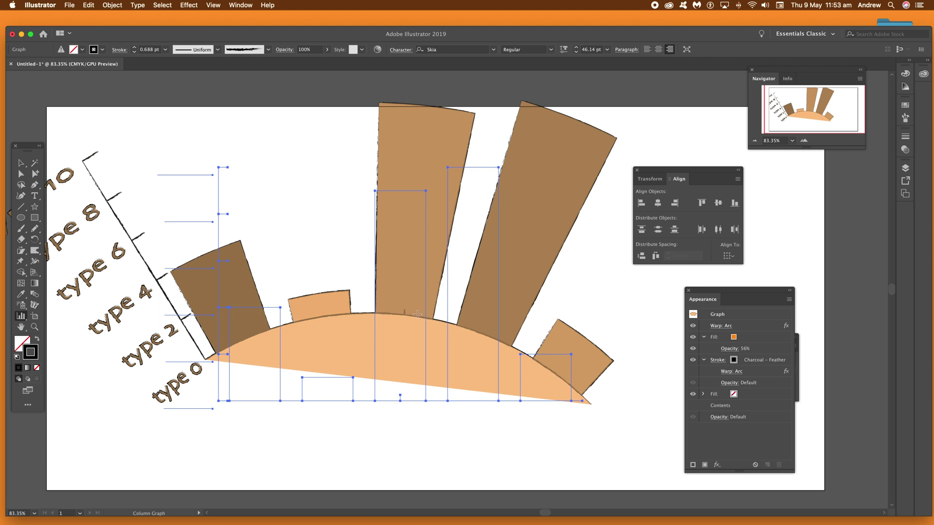
pyautogui.press('v')
pyautogui.moveTo(384, 209); pyautogui.dragTo(428, 207)
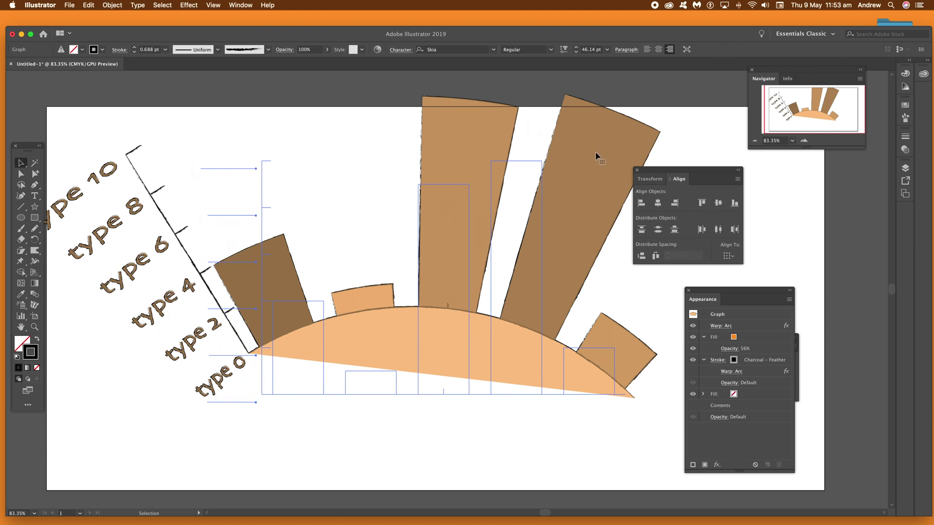
pyautogui.click(493, 50)
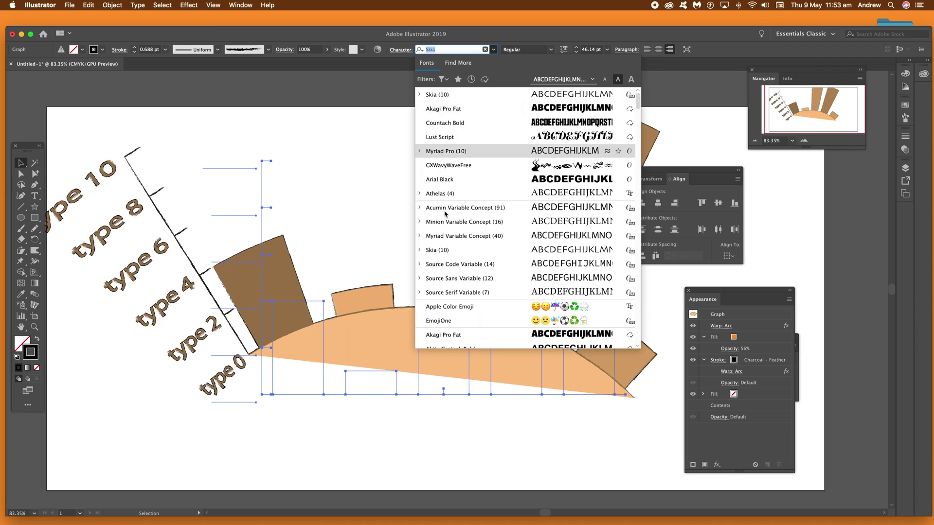
pyautogui.click(457, 236)
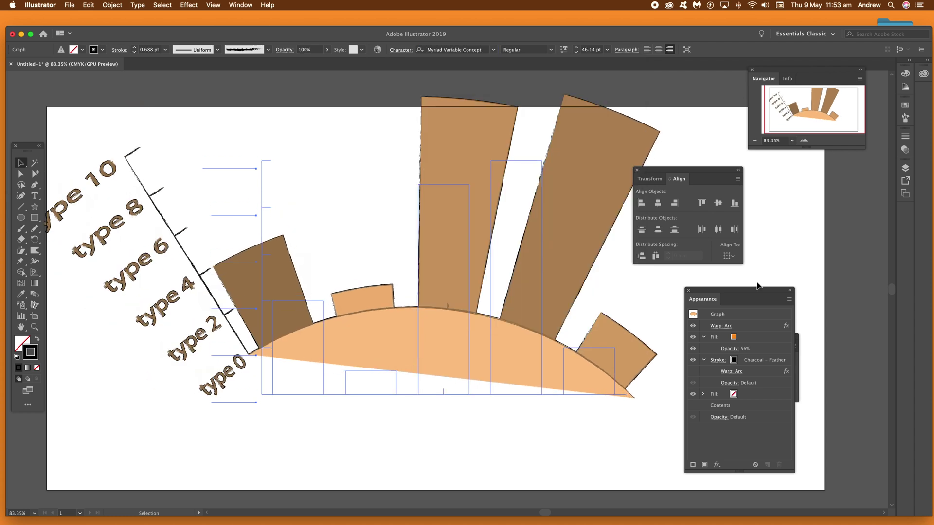
# Open the colour swatches for the graph's orange fill.
pyautogui.click(734, 338)
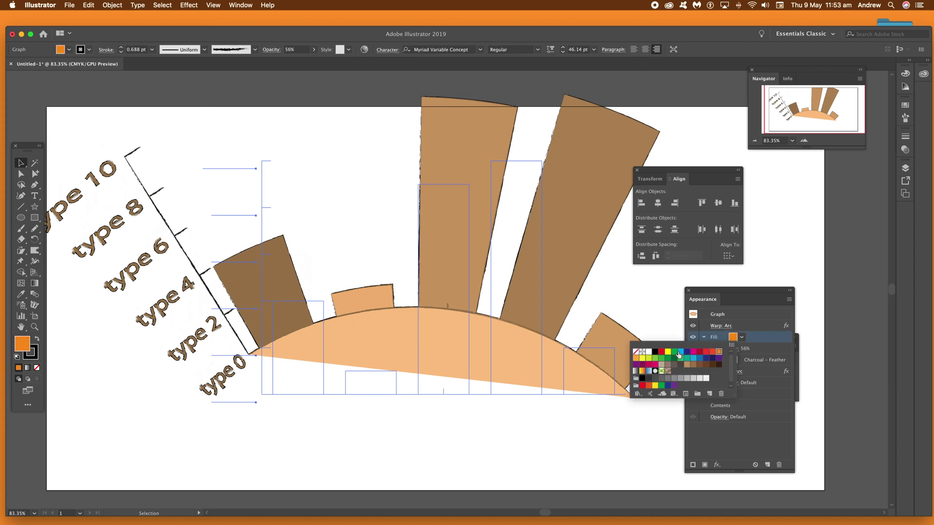